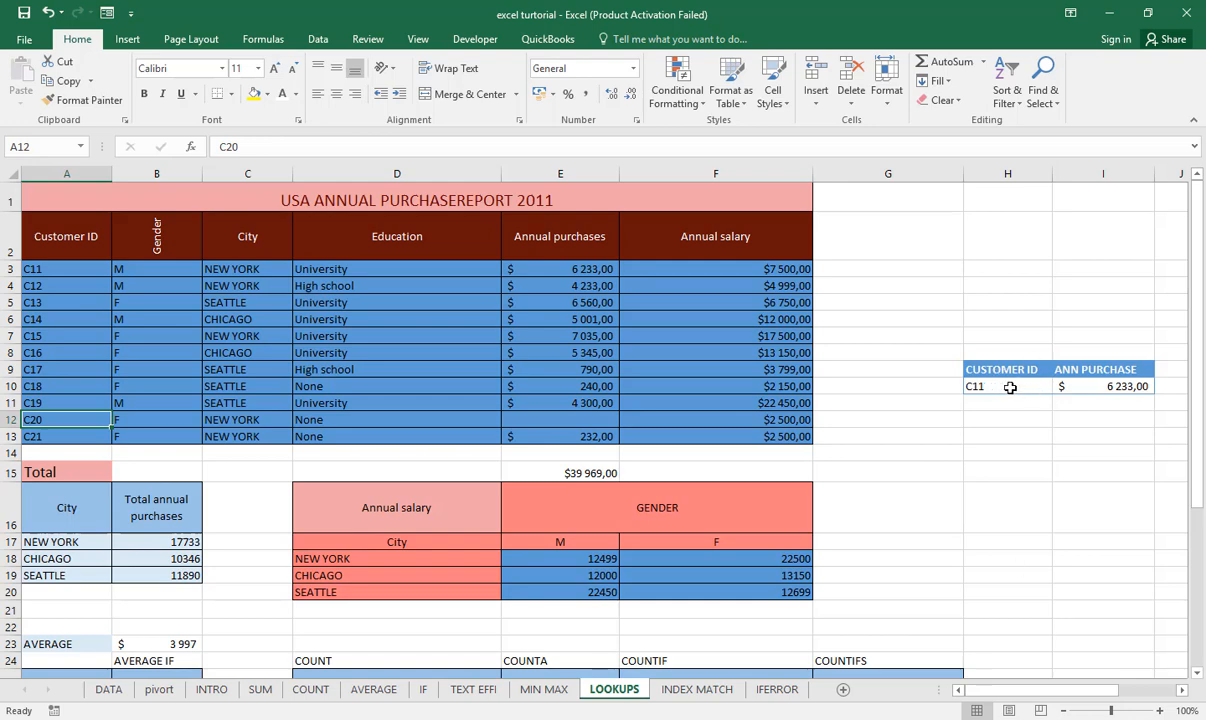
- Choose the third customer ID in the sample lookup cell H10 and compare the annual purchase with that customer's table row
{"action": "left_click", "coordinate": [1008, 387]}
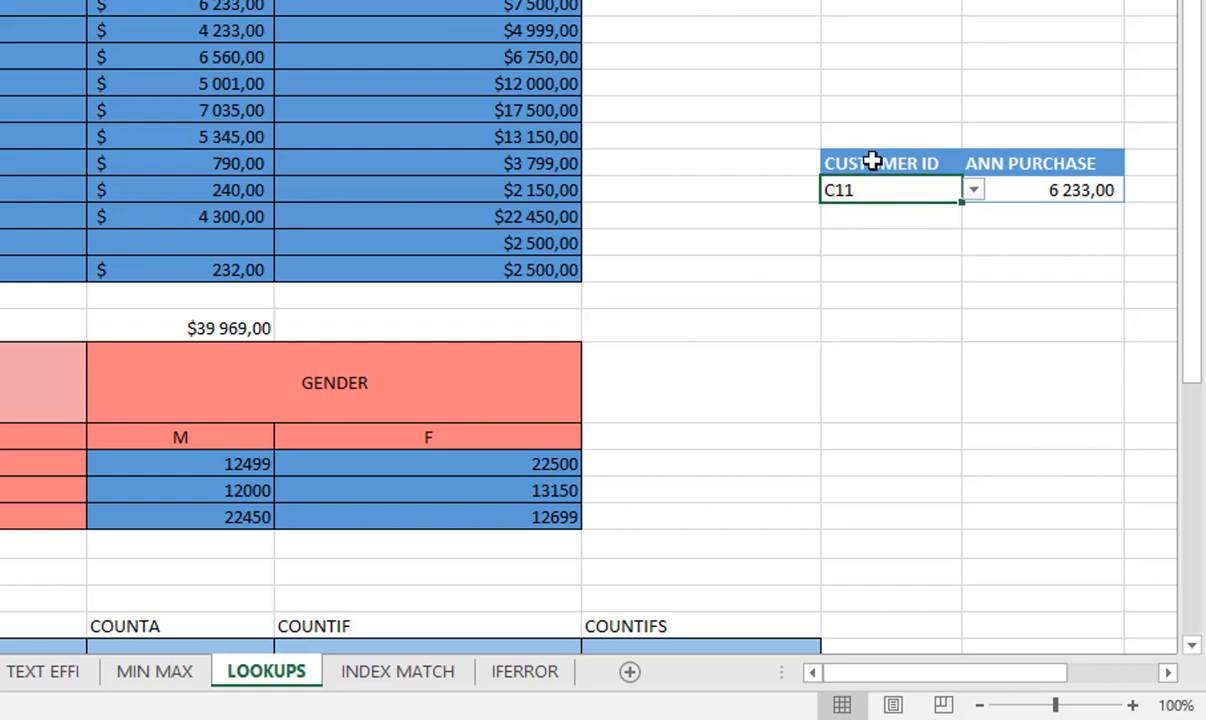
{"action": "left_click", "coordinate": [975, 192]}
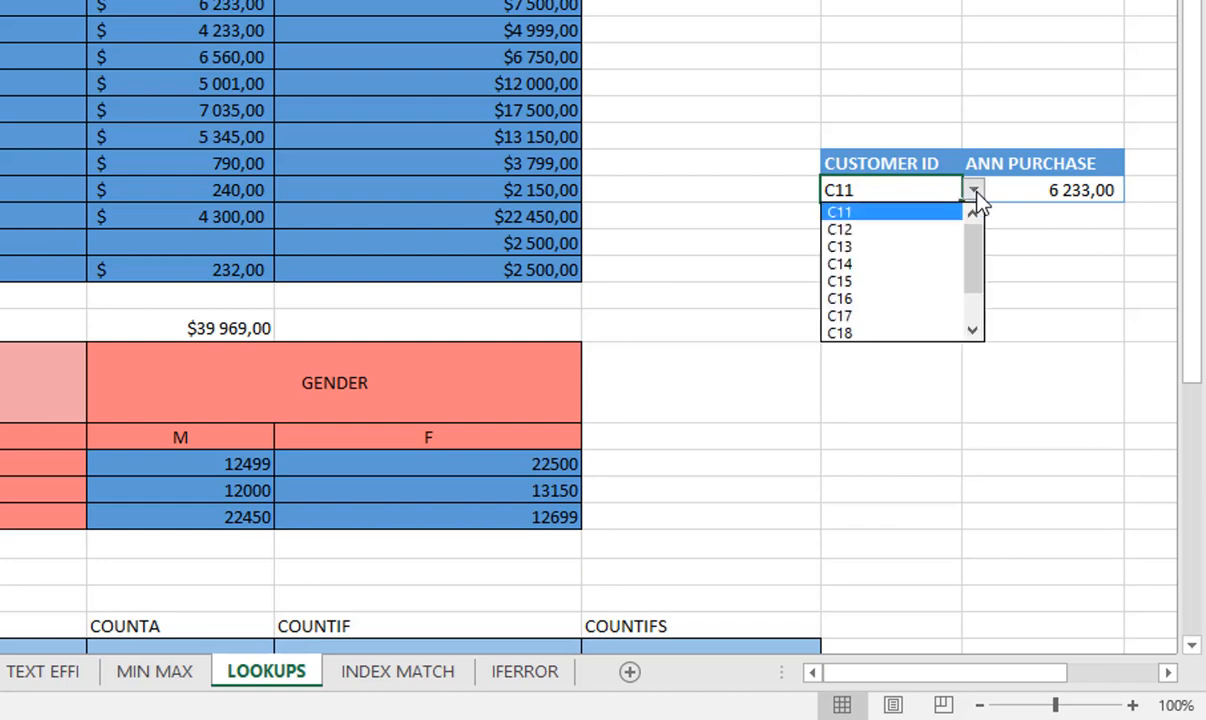
{"action": "left_click", "coordinate": [858, 250]}
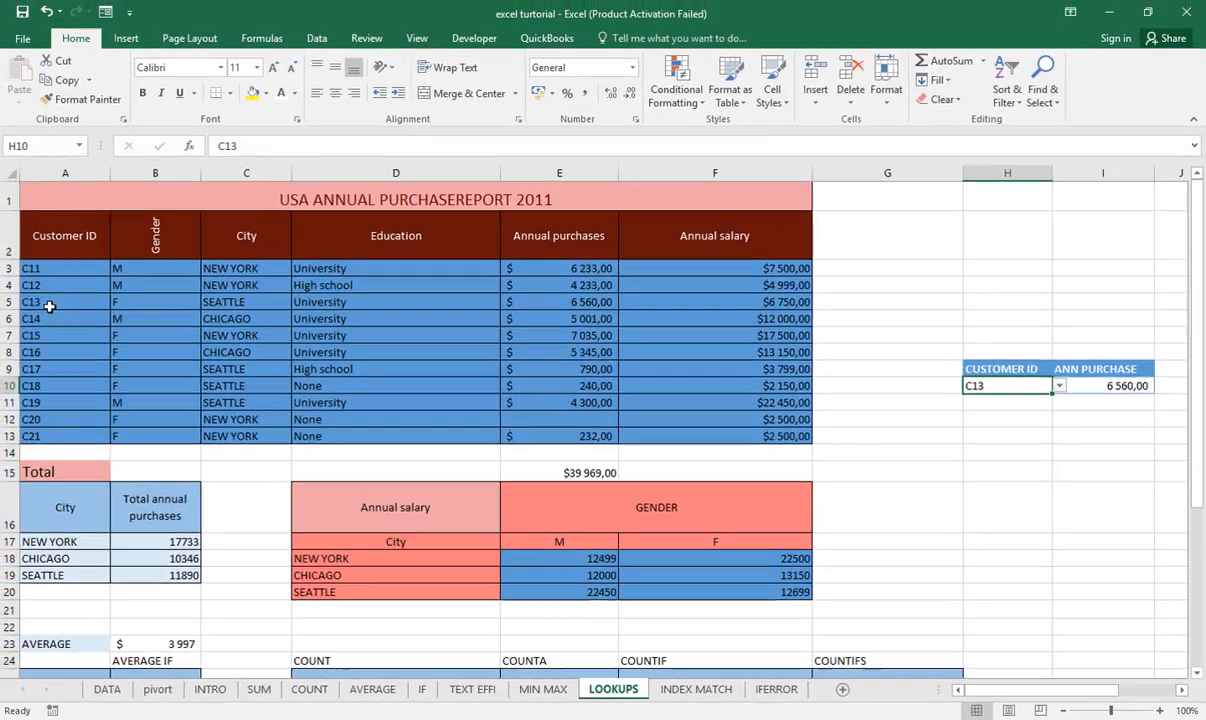
{"action": "left_click_drag", "start_coordinate": [45, 303], "coordinate": [601, 304]}
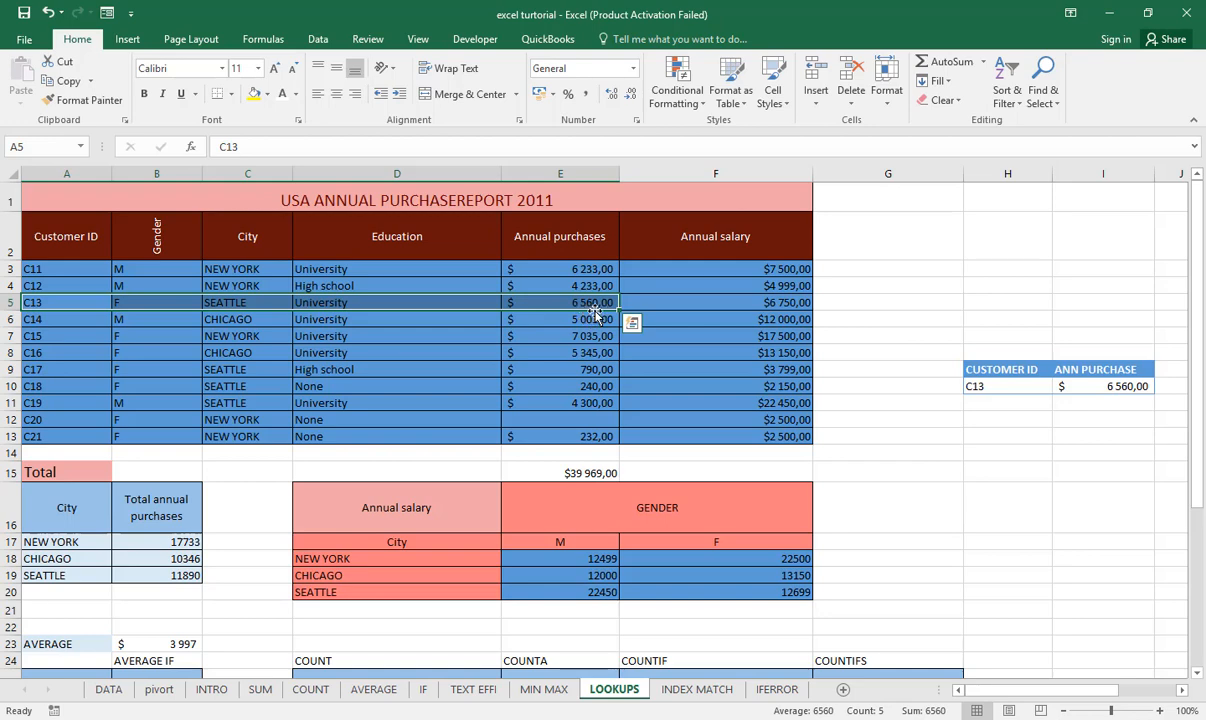
{"action": "left_click", "coordinate": [1128, 386]}
{"action": "left_click", "coordinate": [975, 386]}
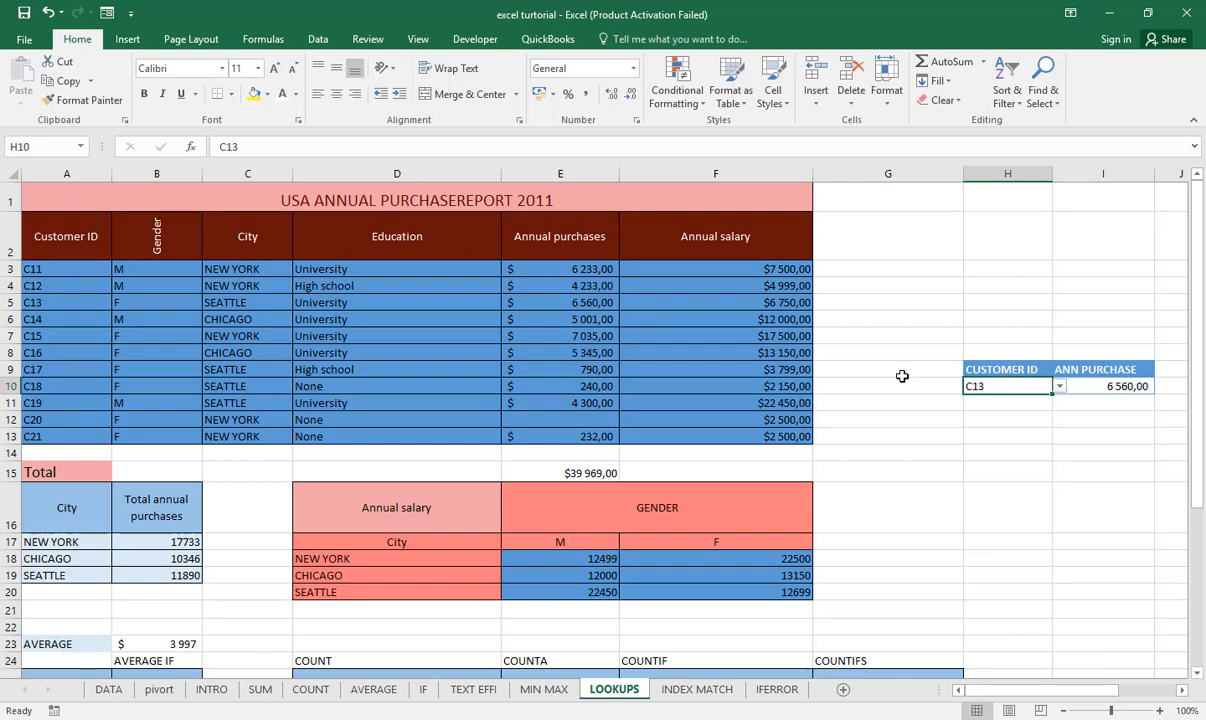
- Examine the data validation and VLOOKUP section below the report and compare it with the sample lookup beside the table
{"action": "scroll", "coordinate": [902, 376], "scroll_direction": "down", "scroll_amount": 7}
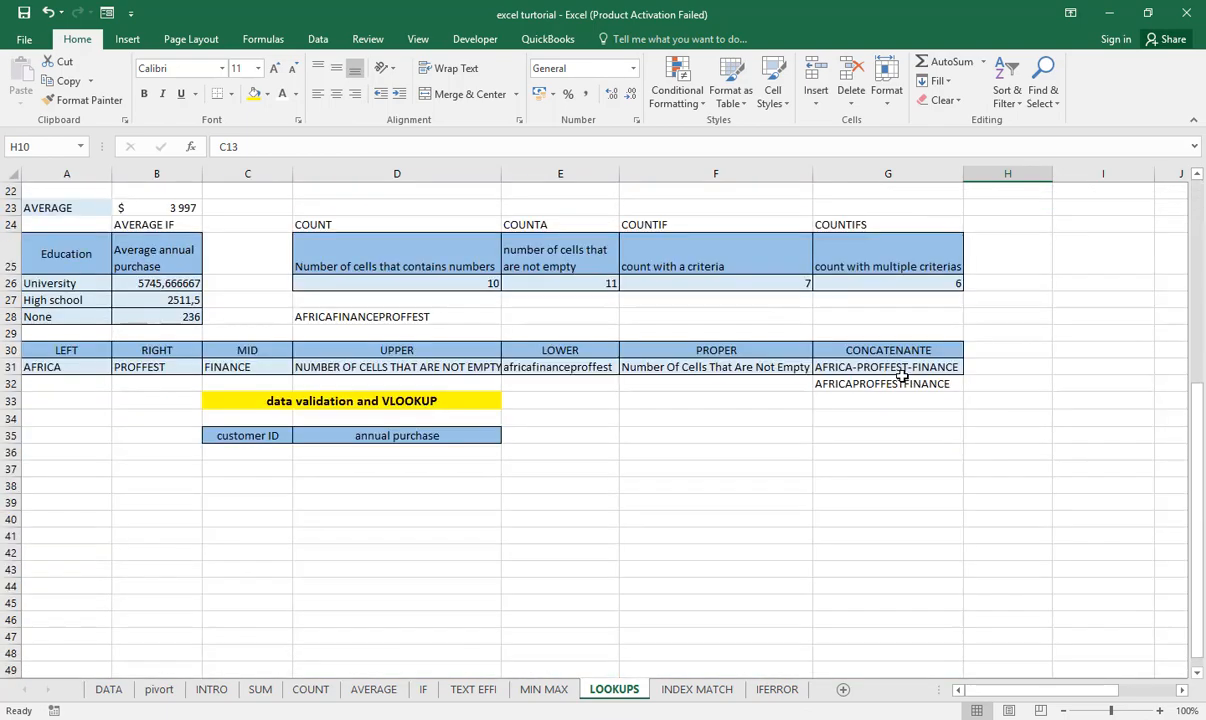
{"action": "scroll", "coordinate": [902, 376], "scroll_direction": "up", "scroll_amount": 7}
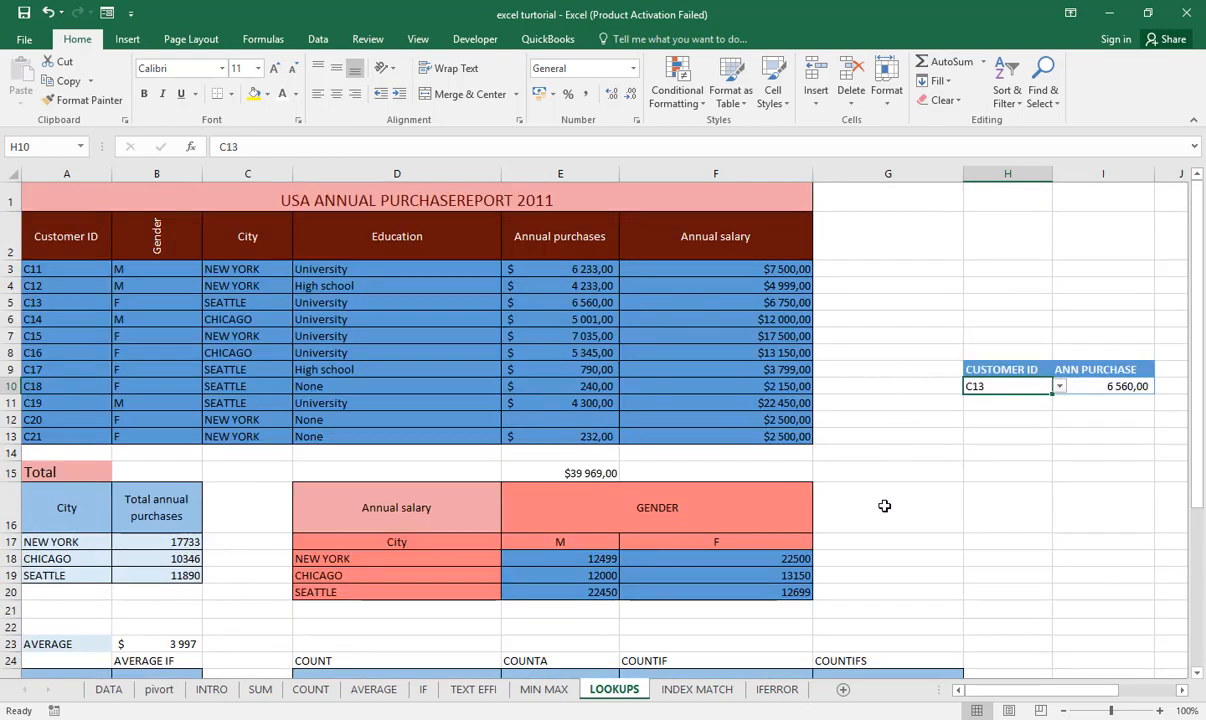
{"action": "scroll", "coordinate": [884, 506], "scroll_direction": "down", "scroll_amount": 7}
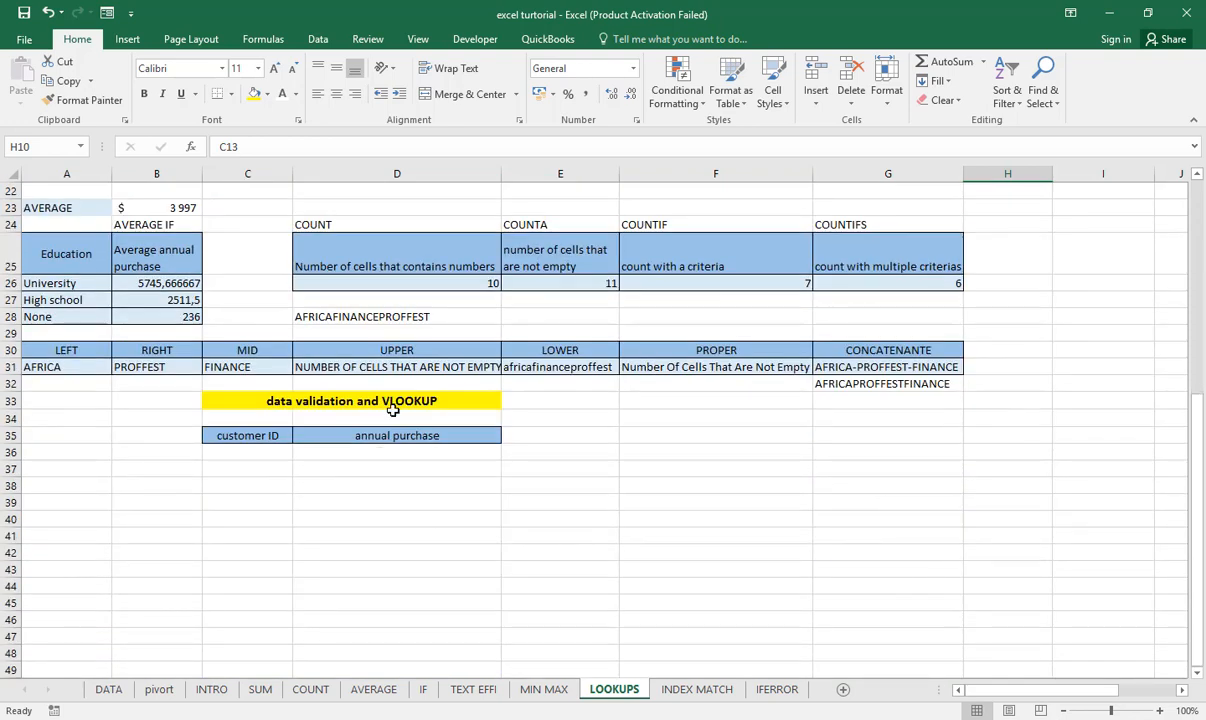
{"action": "left_click", "coordinate": [302, 402]}
{"action": "scroll", "coordinate": [400, 380], "scroll_direction": "up", "scroll_amount": 7}
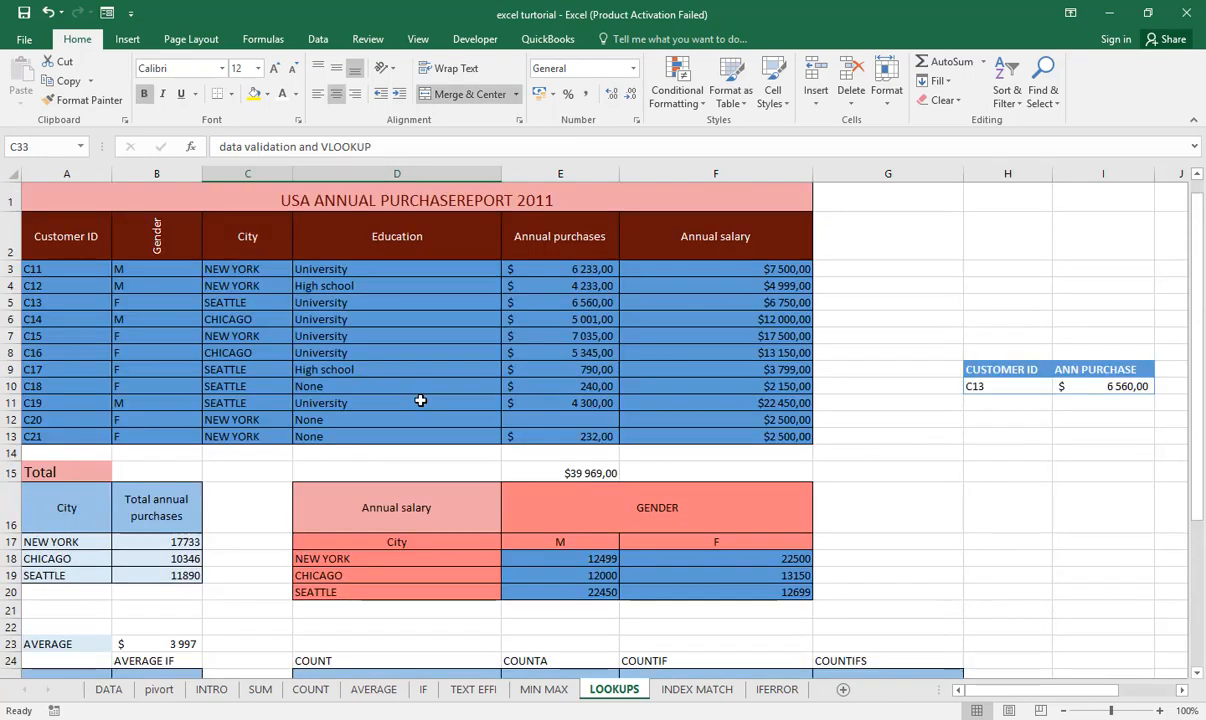
- Examine the entries in the drop-down list of cell H10 against the Customer ID column of the report table
{"action": "left_click", "coordinate": [1035, 390]}
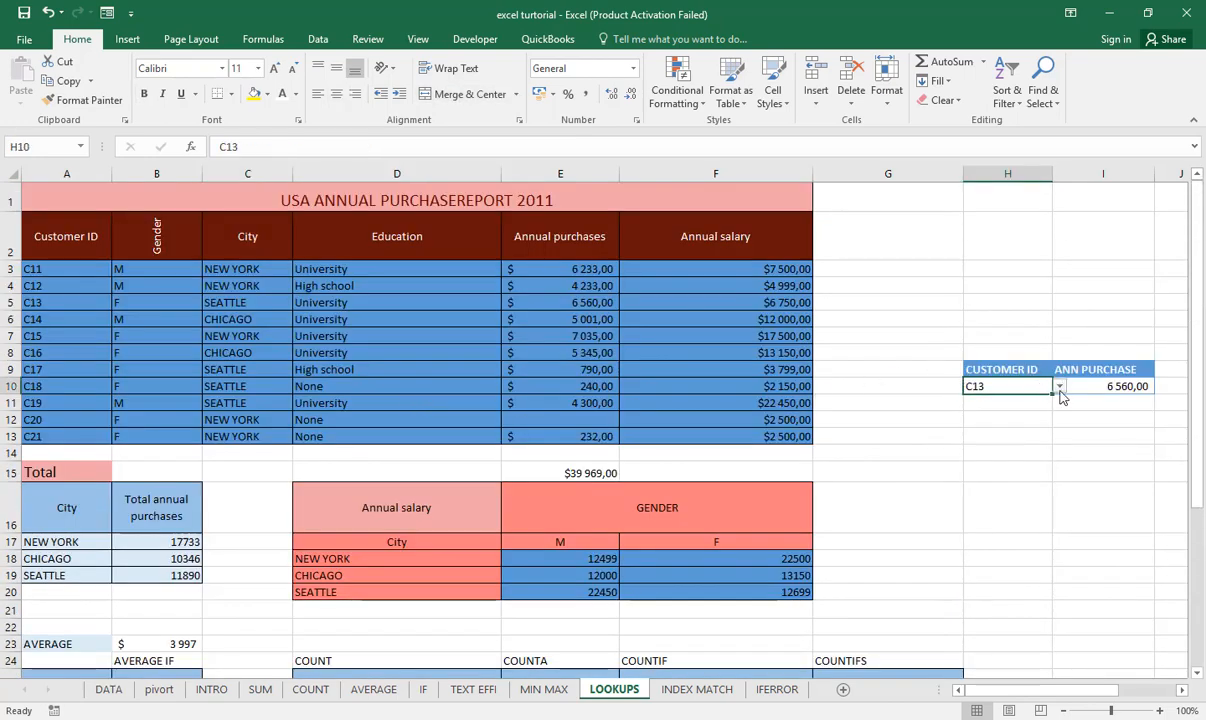
{"action": "left_click", "coordinate": [1060, 388]}
{"action": "left_click", "coordinate": [1059, 401]}
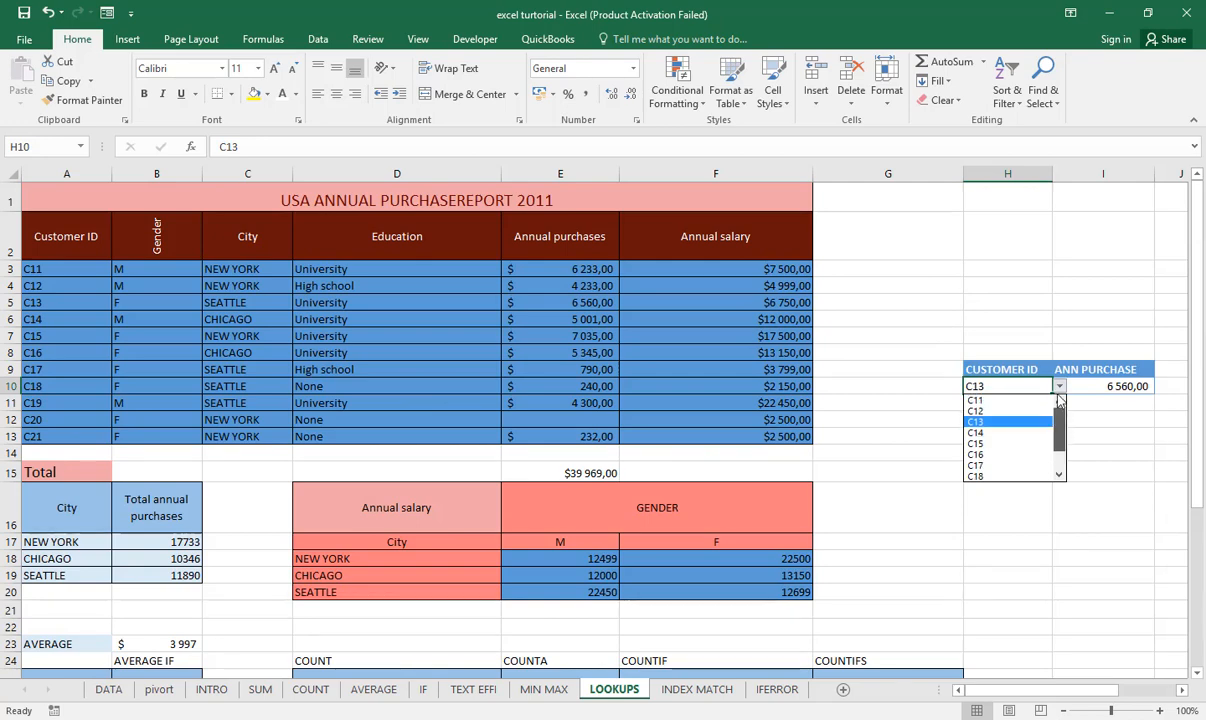
{"action": "left_click", "coordinate": [1059, 401]}
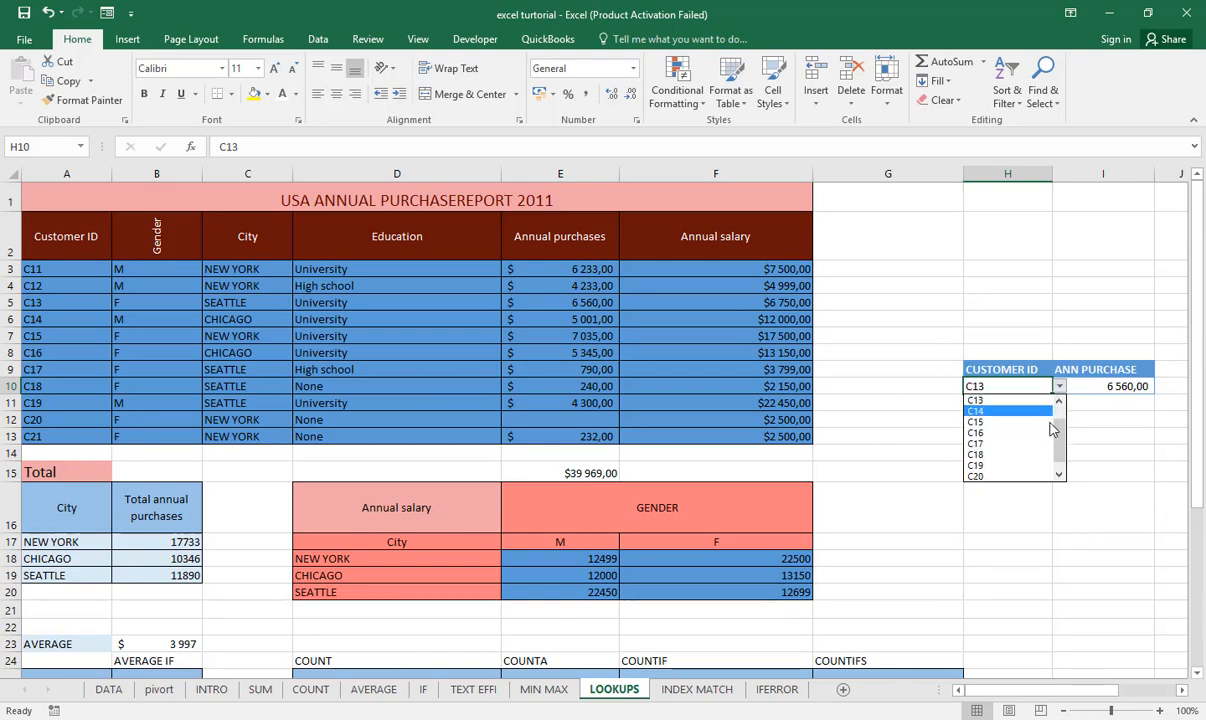
{"action": "scroll", "coordinate": [1010, 430], "scroll_direction": "down", "scroll_amount": 1}
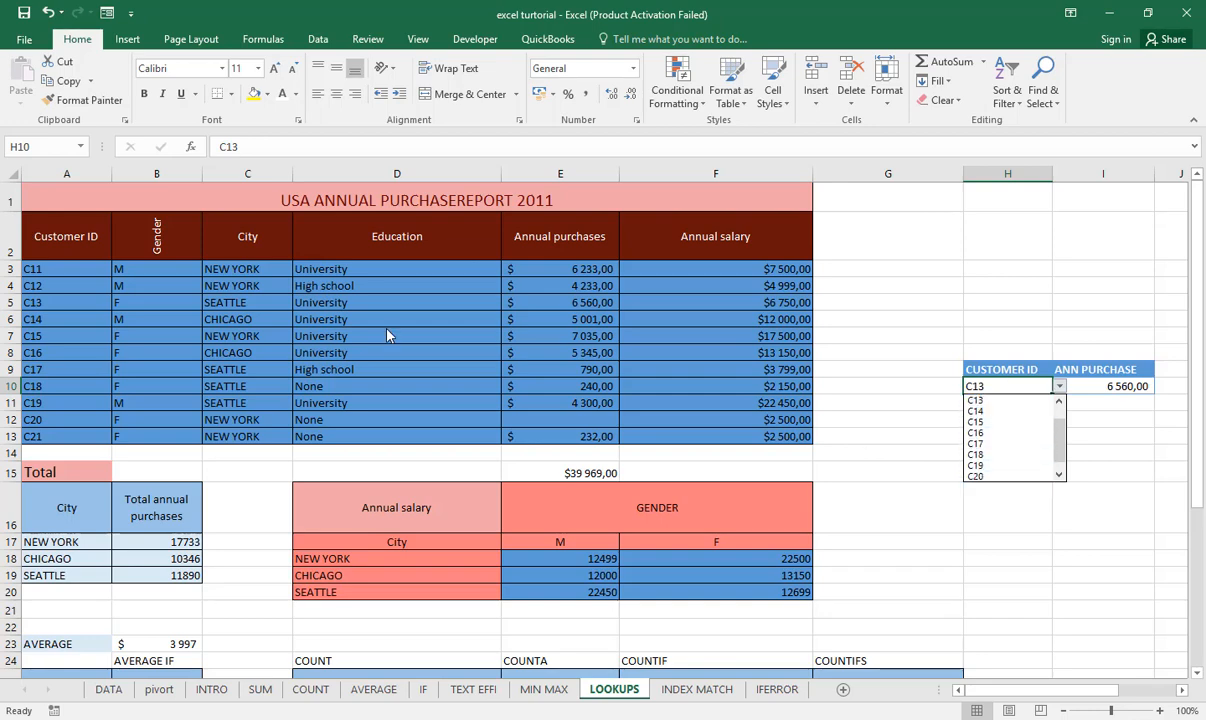
{"action": "left_click", "coordinate": [60, 303]}
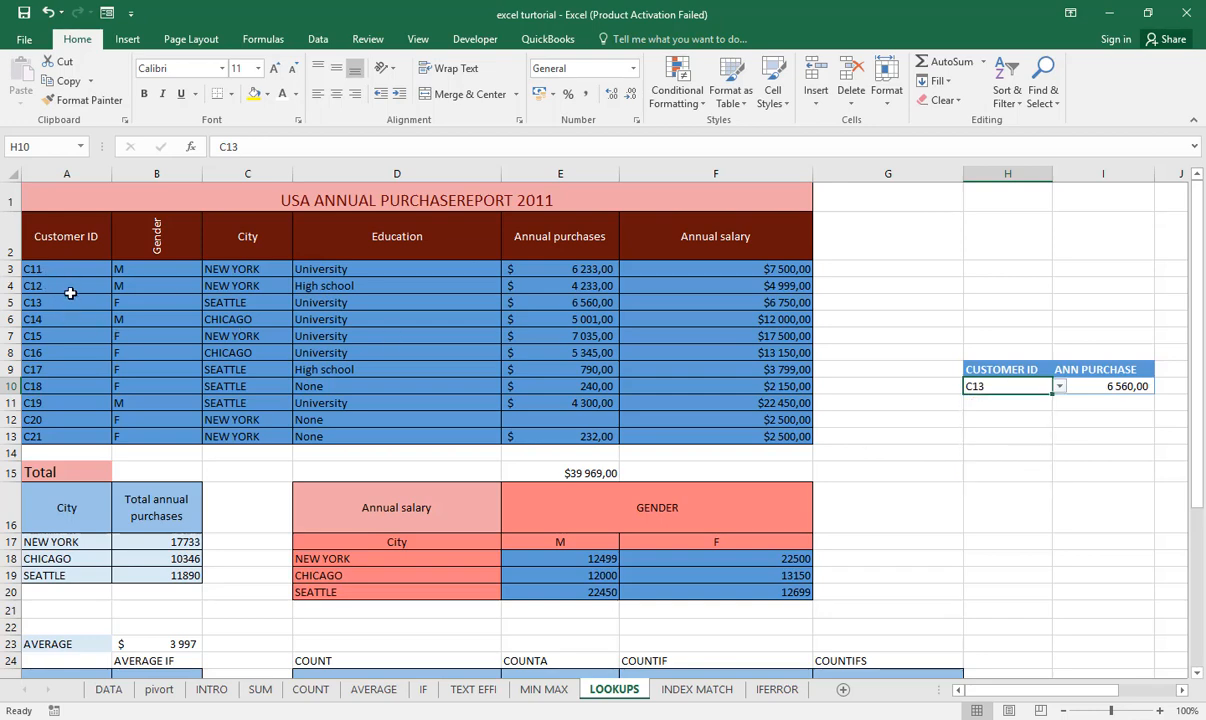
{"action": "left_click", "coordinate": [70, 291]}
{"action": "left_click", "coordinate": [73, 336]}
{"action": "left_click", "coordinate": [72, 378]}
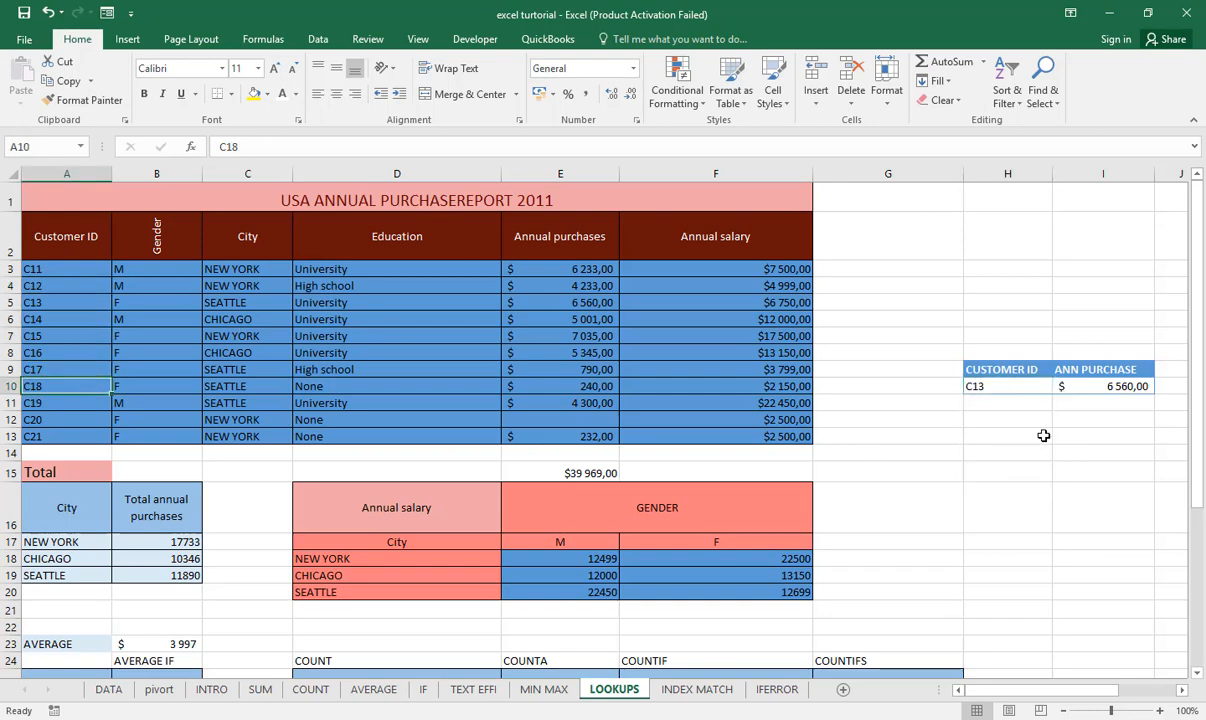
{"action": "left_click", "coordinate": [1044, 389]}
{"action": "left_click", "coordinate": [1059, 386]}
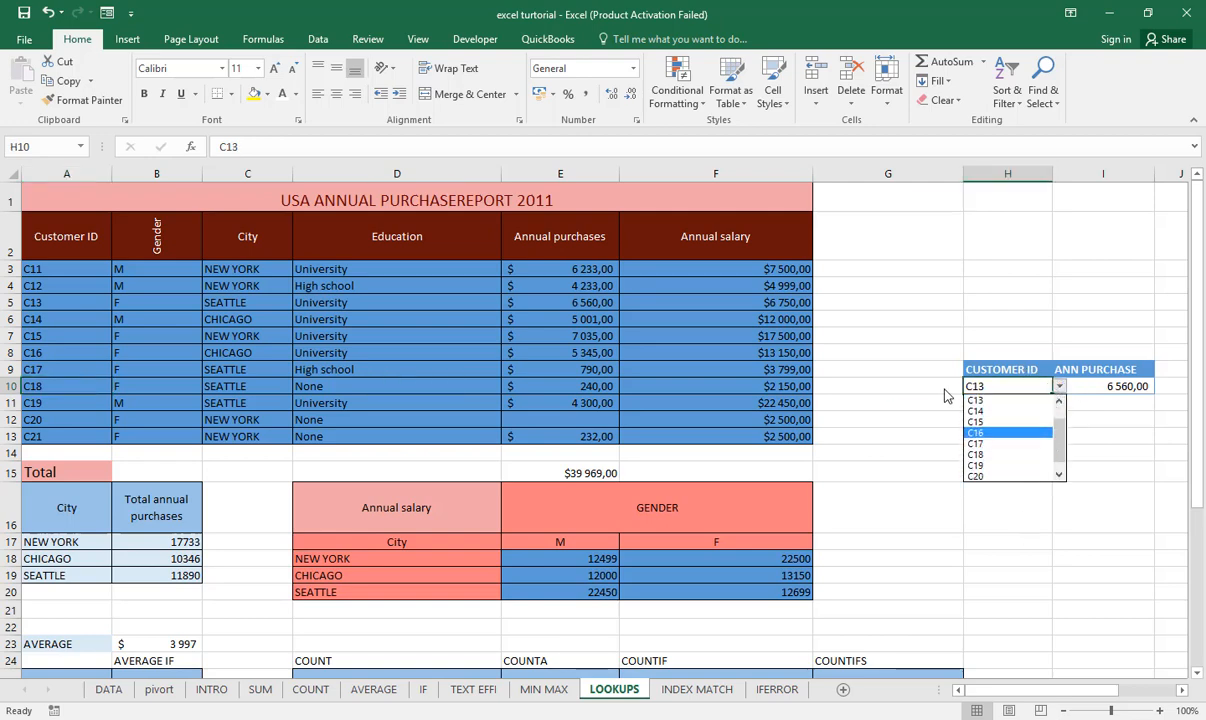
- Start a data validation rule for cell C36 under the customer ID heading and set it to allow a List
{"action": "scroll", "coordinate": [908, 420], "scroll_direction": "down", "scroll_amount": 6}
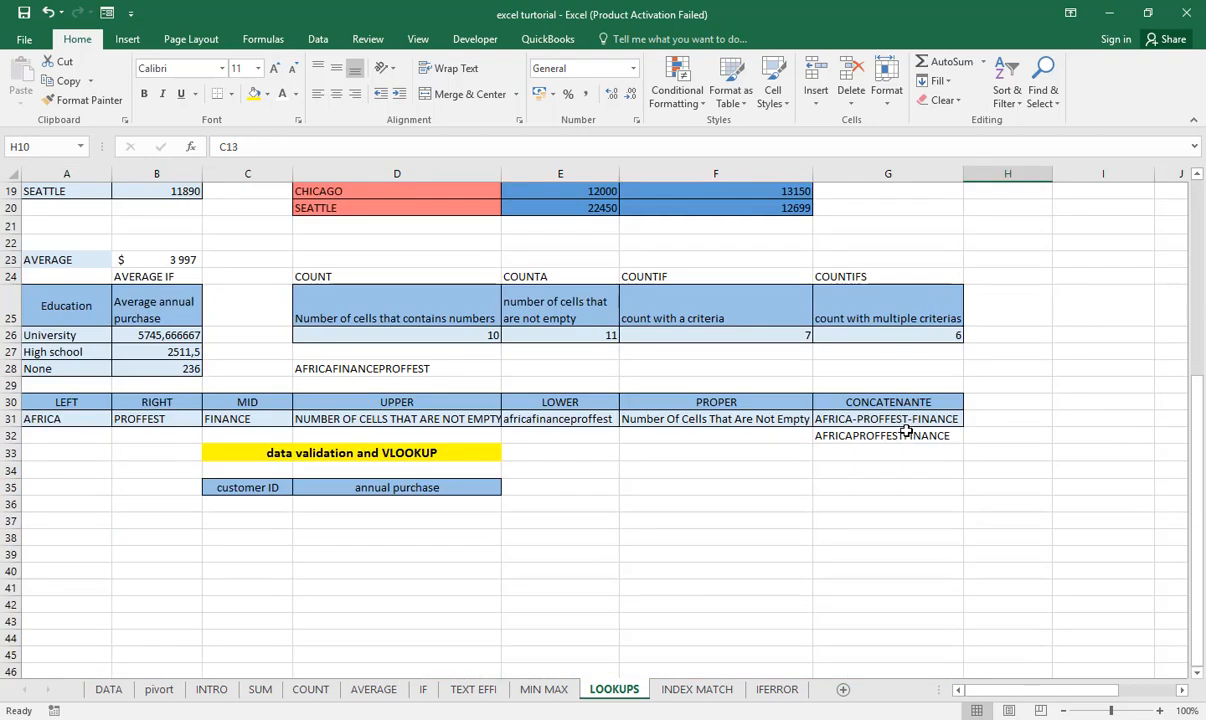
{"action": "left_click", "coordinate": [266, 506]}
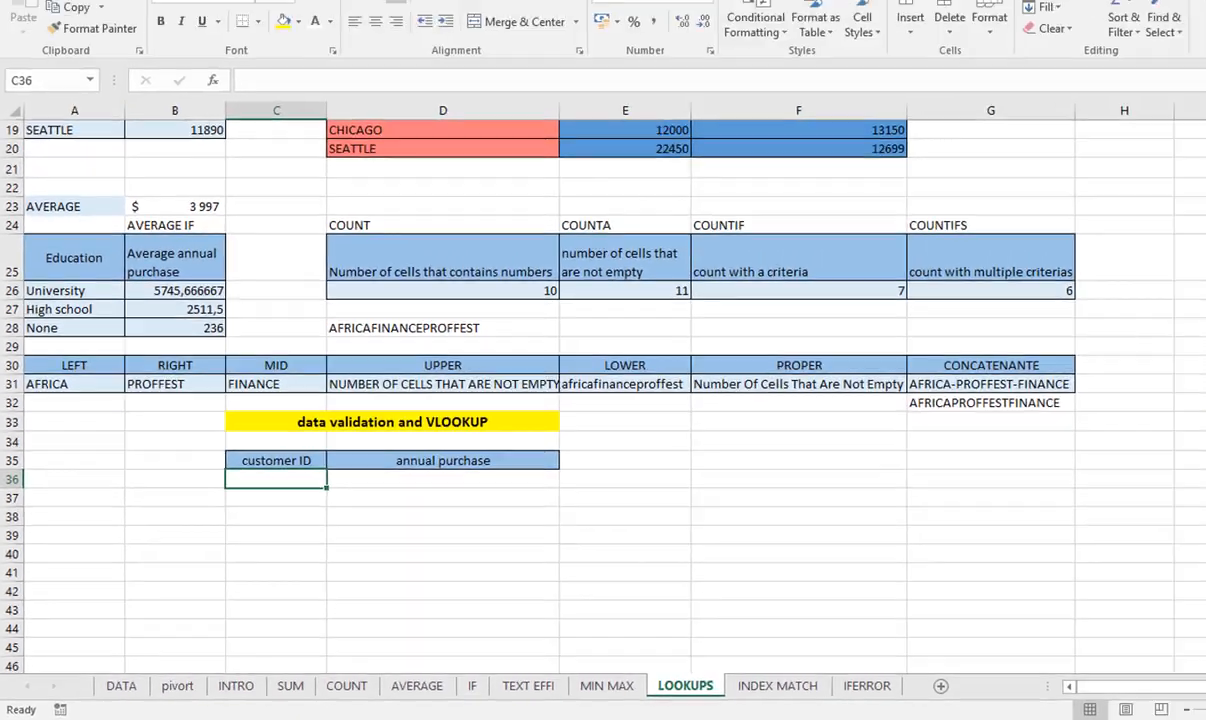
{"action": "left_click", "coordinate": [320, 42]}
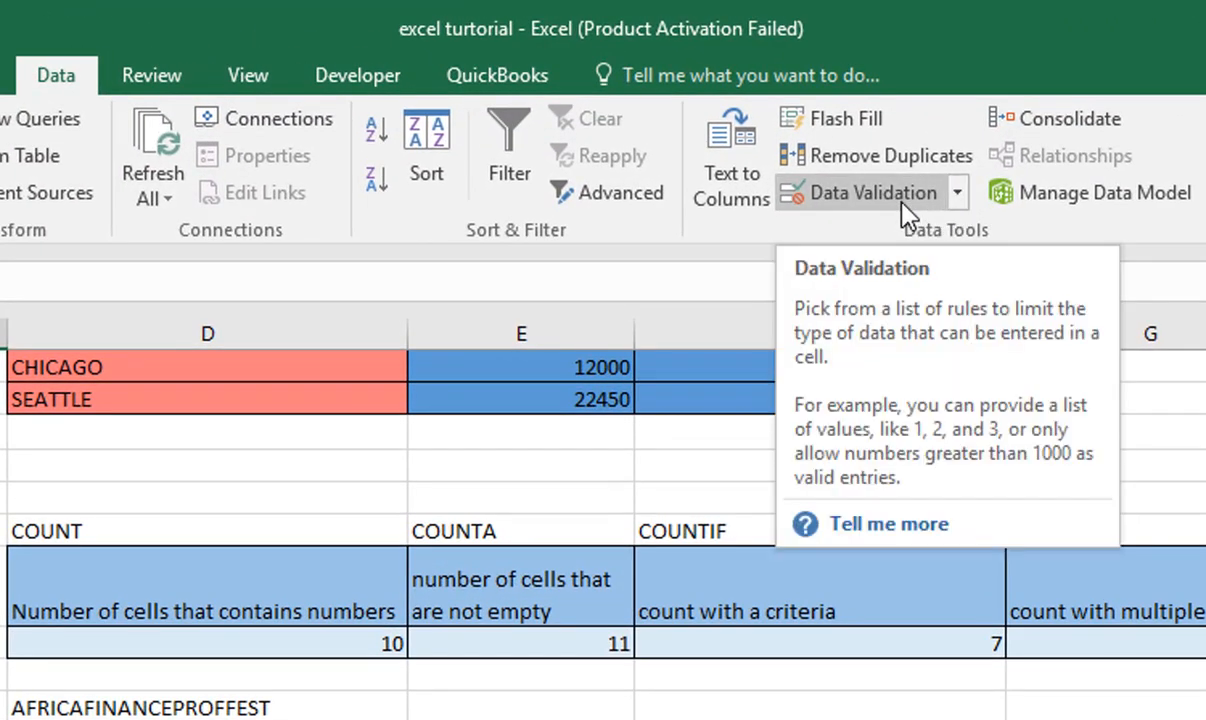
{"action": "left_click", "coordinate": [900, 208]}
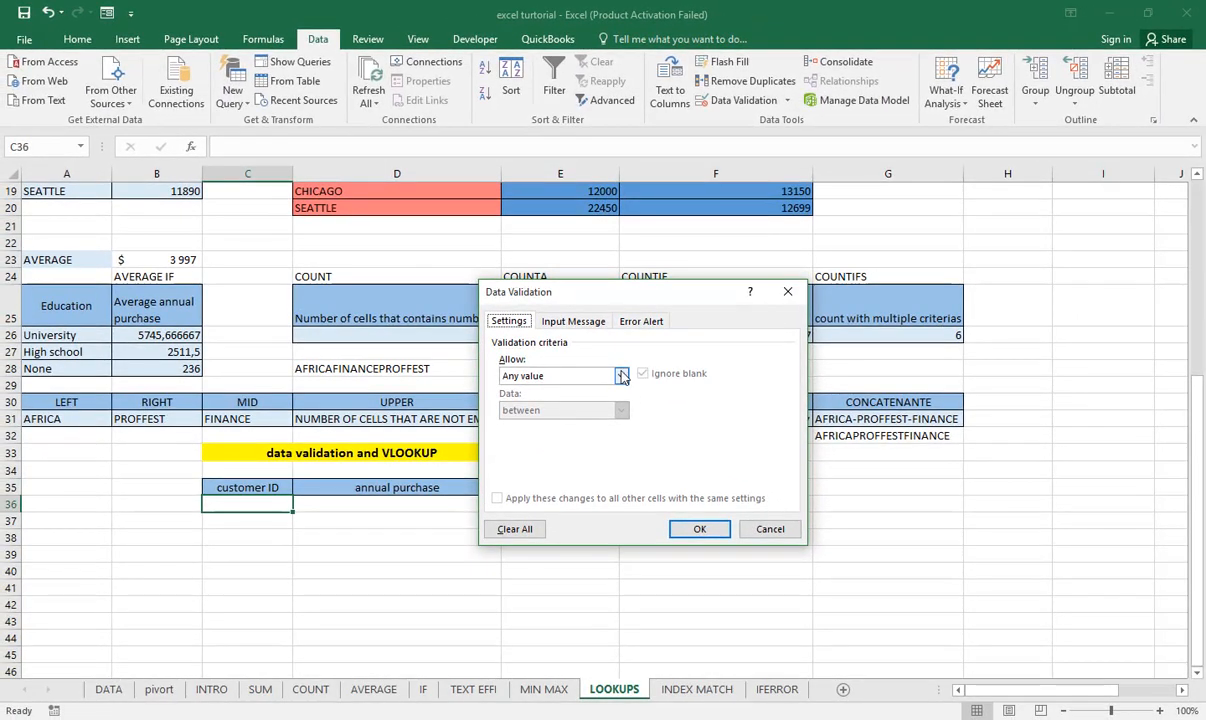
{"action": "left_click_drag", "start_coordinate": [662, 284], "coordinate": [746, 215]}
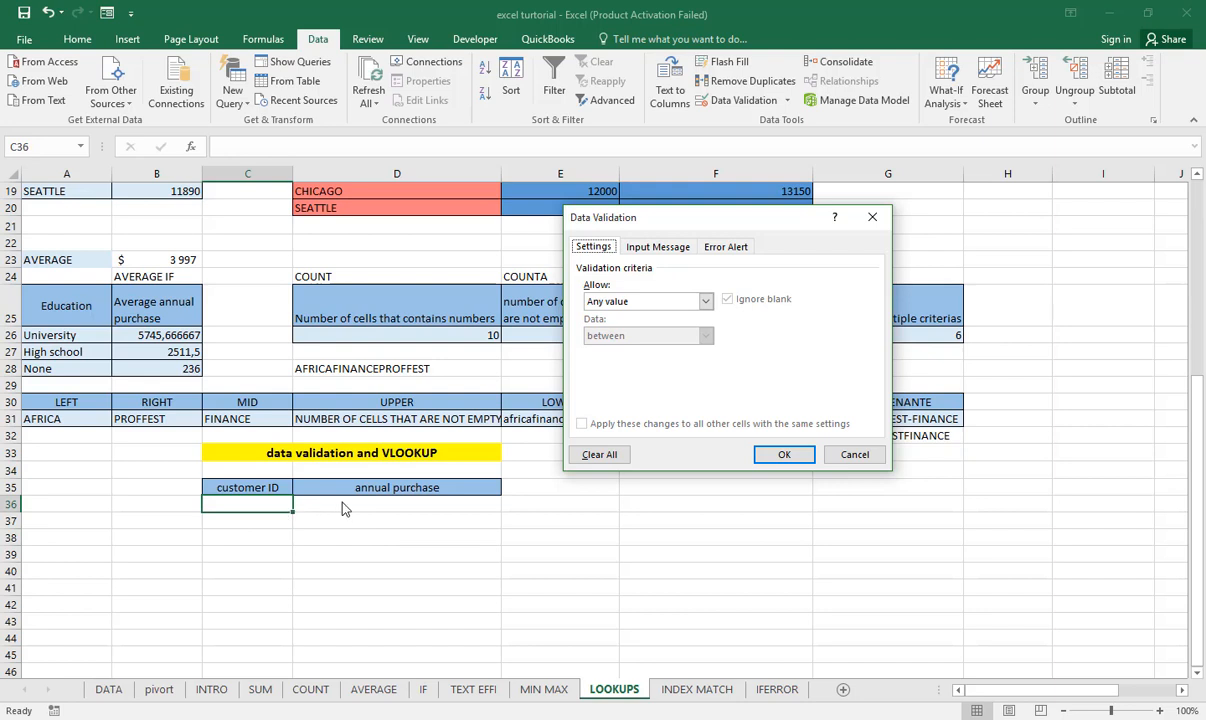
{"action": "left_click", "coordinate": [705, 304]}
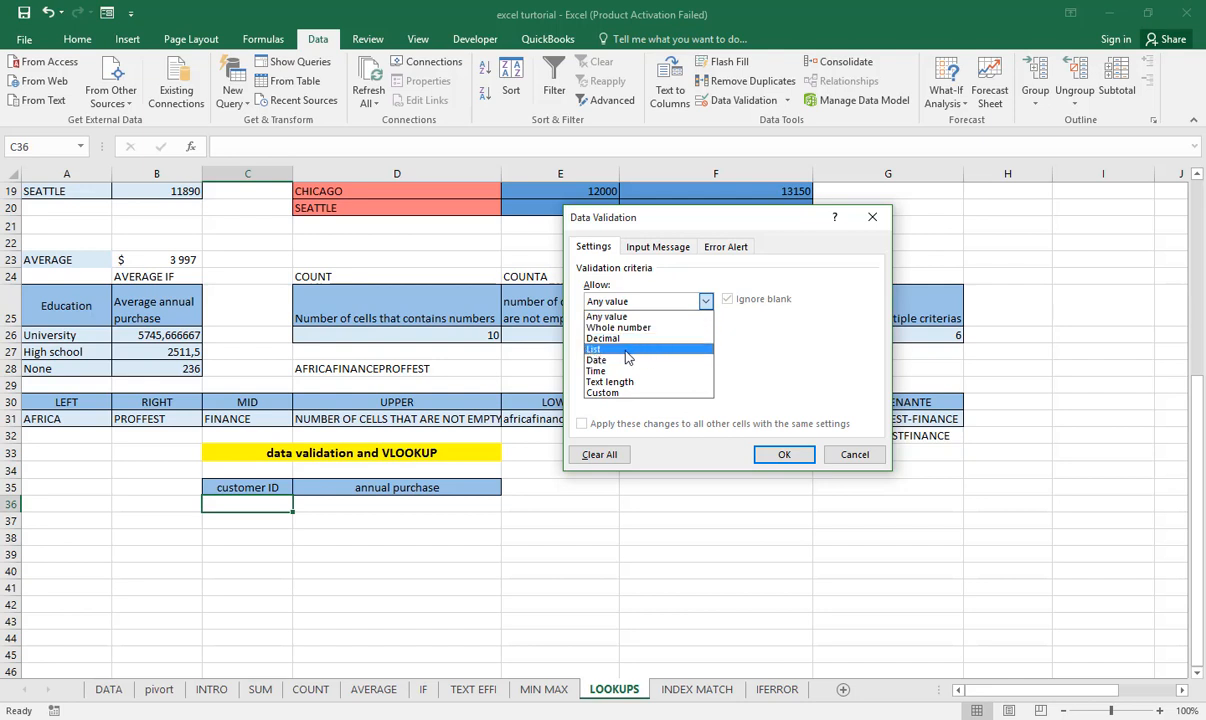
{"action": "left_click", "coordinate": [628, 359]}
{"action": "left_click", "coordinate": [665, 301]}
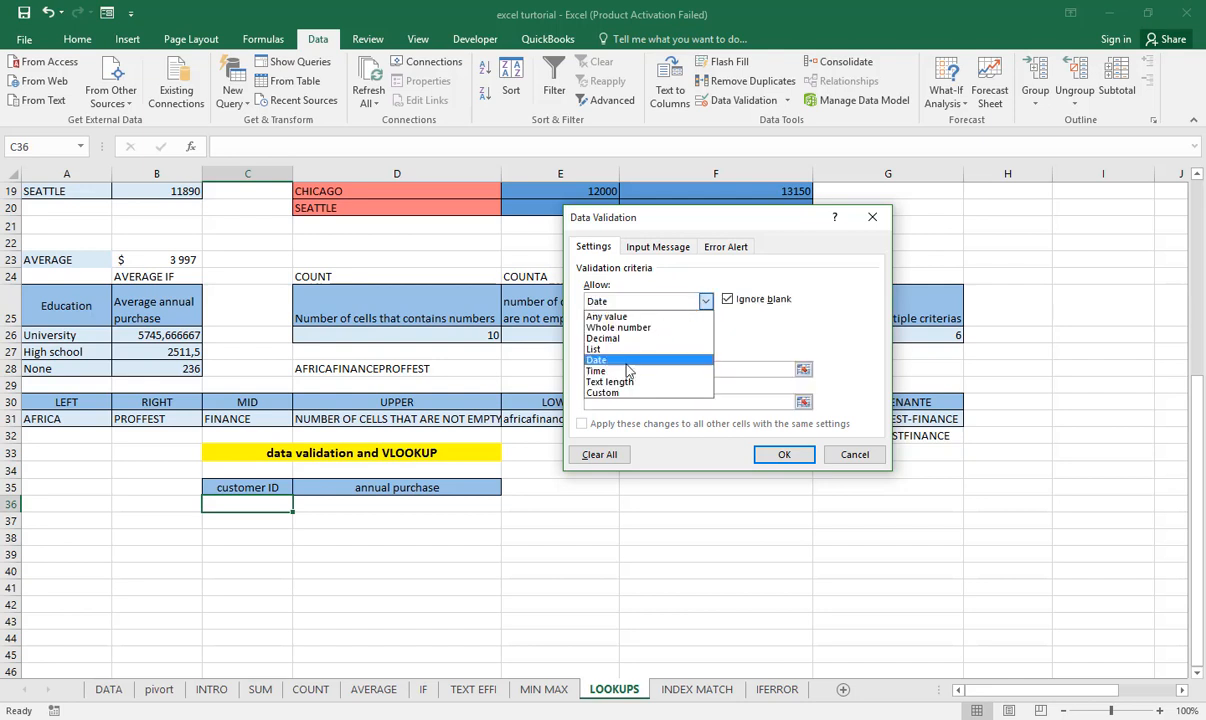
{"action": "left_click", "coordinate": [627, 349]}
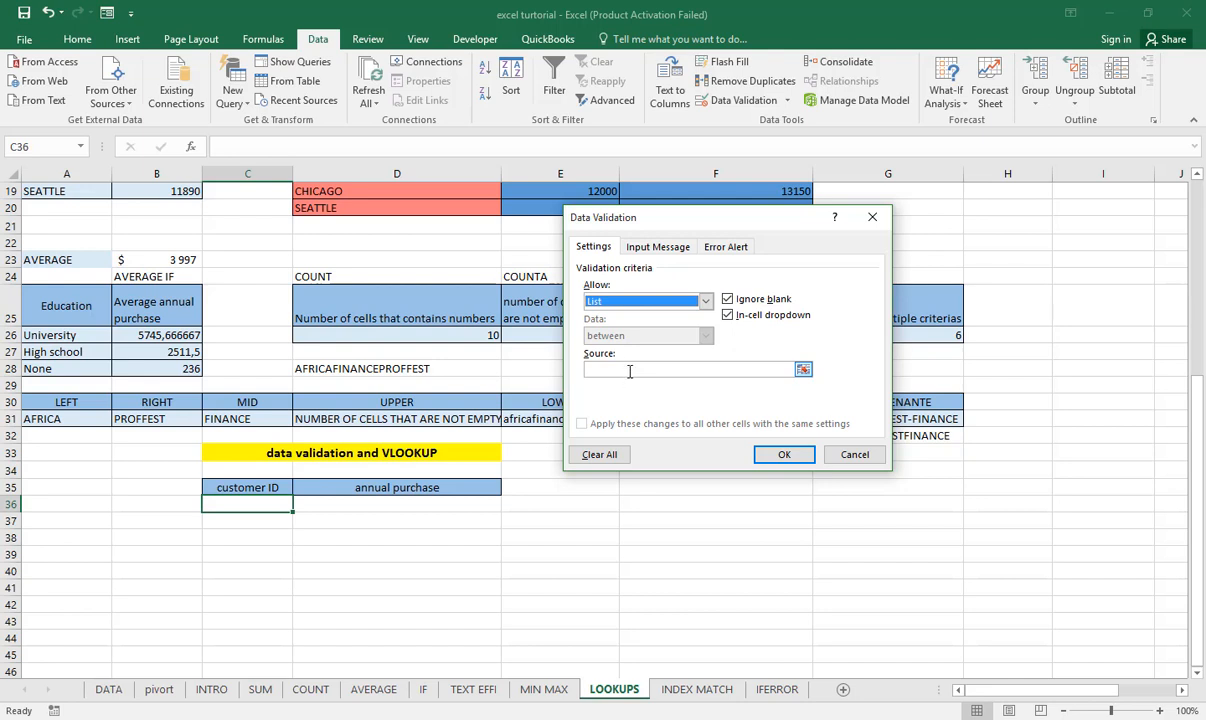
- Set the validation list's source to the customer IDs in =$A$3:$A$13 and apply the rule
{"action": "left_click", "coordinate": [629, 370]}
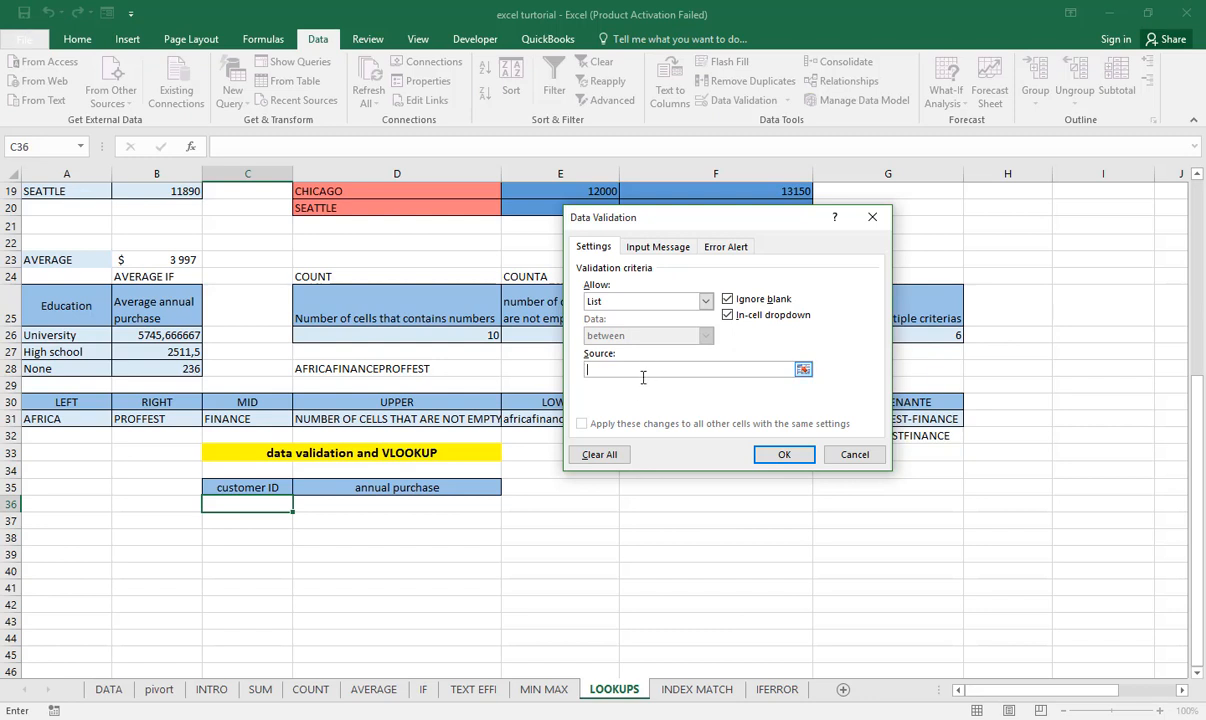
{"action": "scroll", "coordinate": [372, 362], "scroll_direction": "up", "scroll_amount": 6}
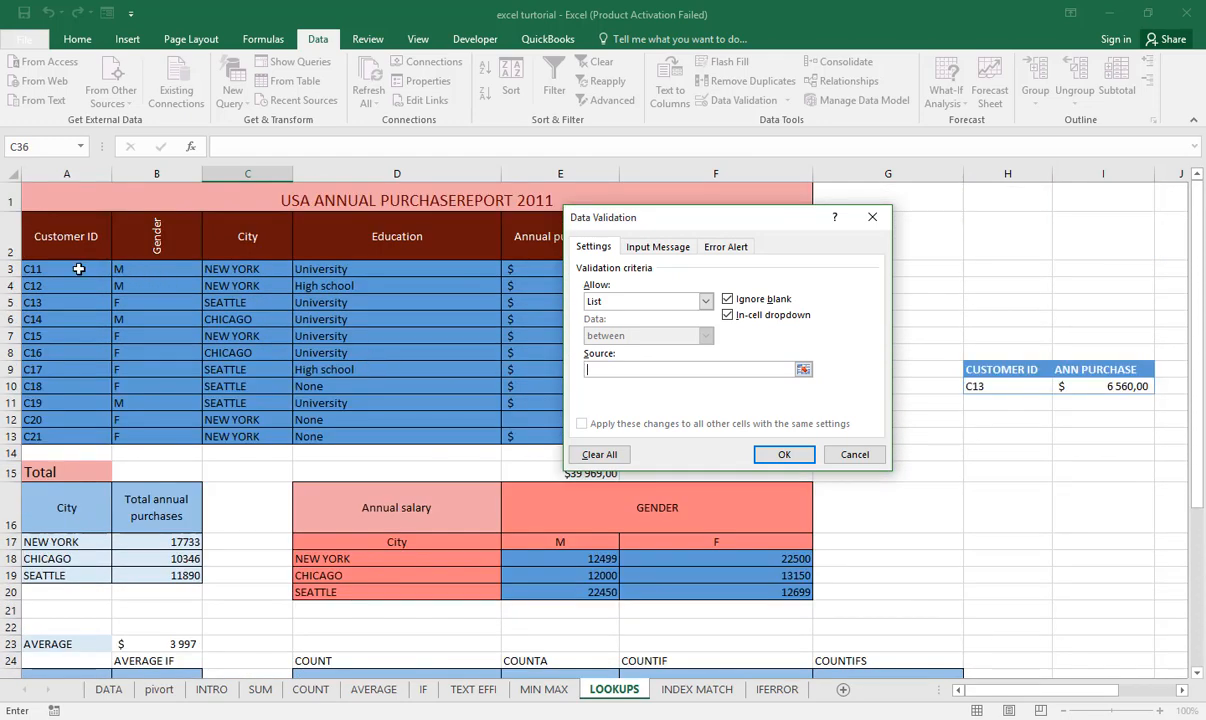
{"action": "left_click_drag", "start_coordinate": [79, 269], "coordinate": [81, 433]}
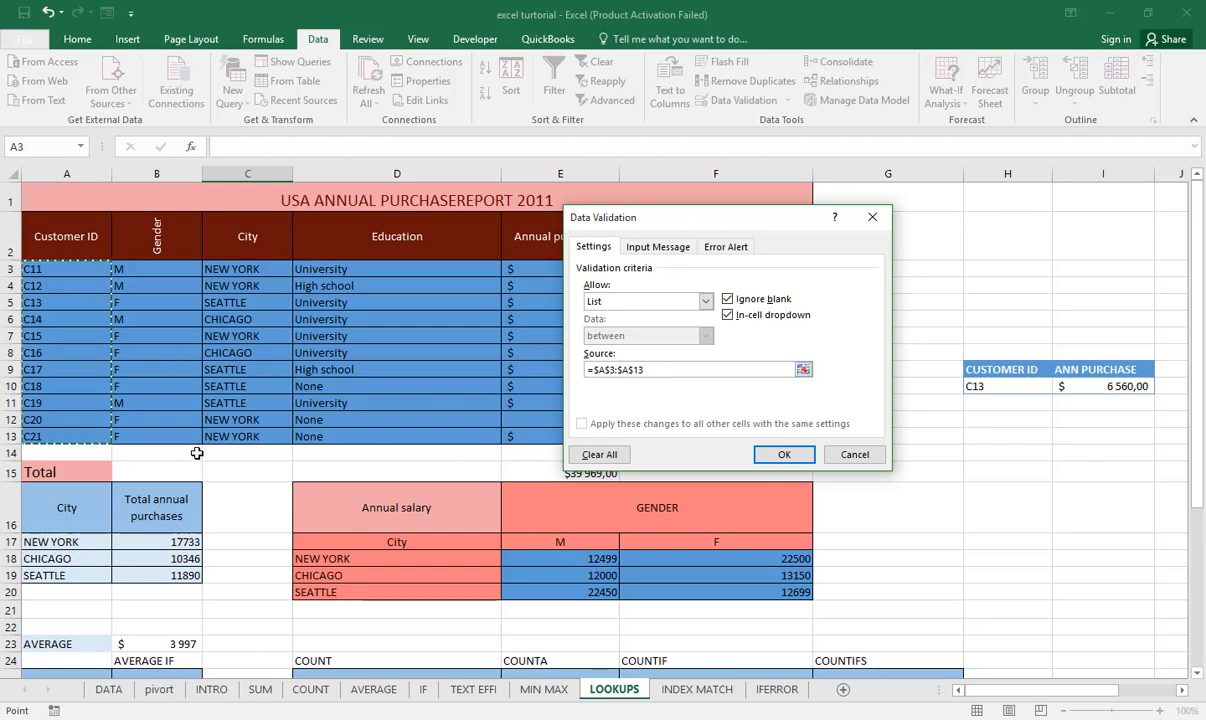
{"action": "left_click", "coordinate": [759, 456]}
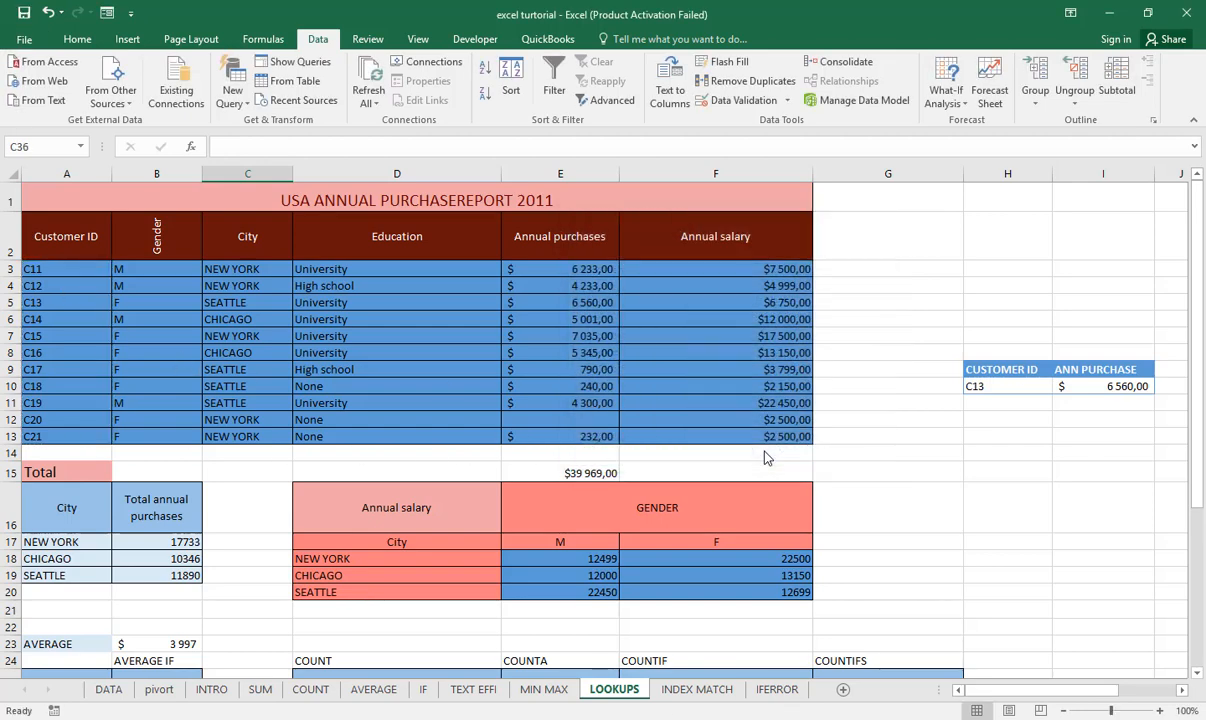
- Check the drop-down entries in C36 against the Customer ID column and choose the first customer ID
{"action": "scroll", "coordinate": [490, 449], "scroll_direction": "down", "scroll_amount": 8}
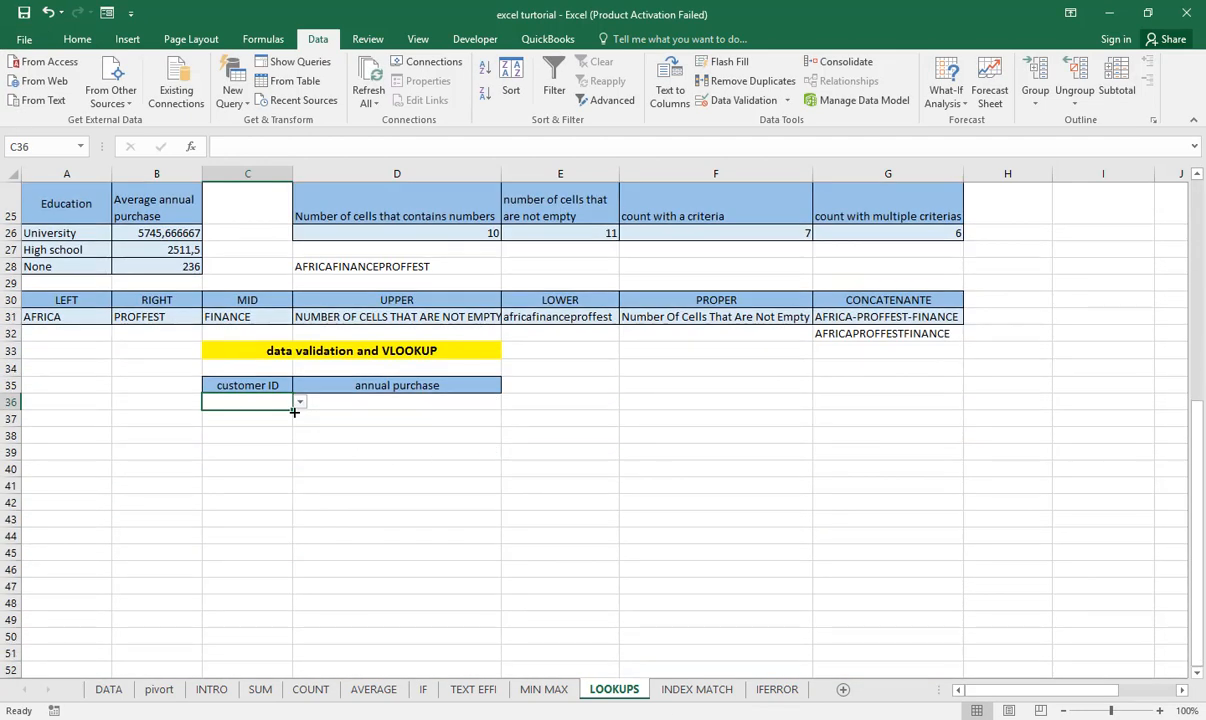
{"action": "left_click", "coordinate": [300, 403]}
{"action": "scroll", "coordinate": [301, 434], "scroll_direction": "down", "scroll_amount": 4}
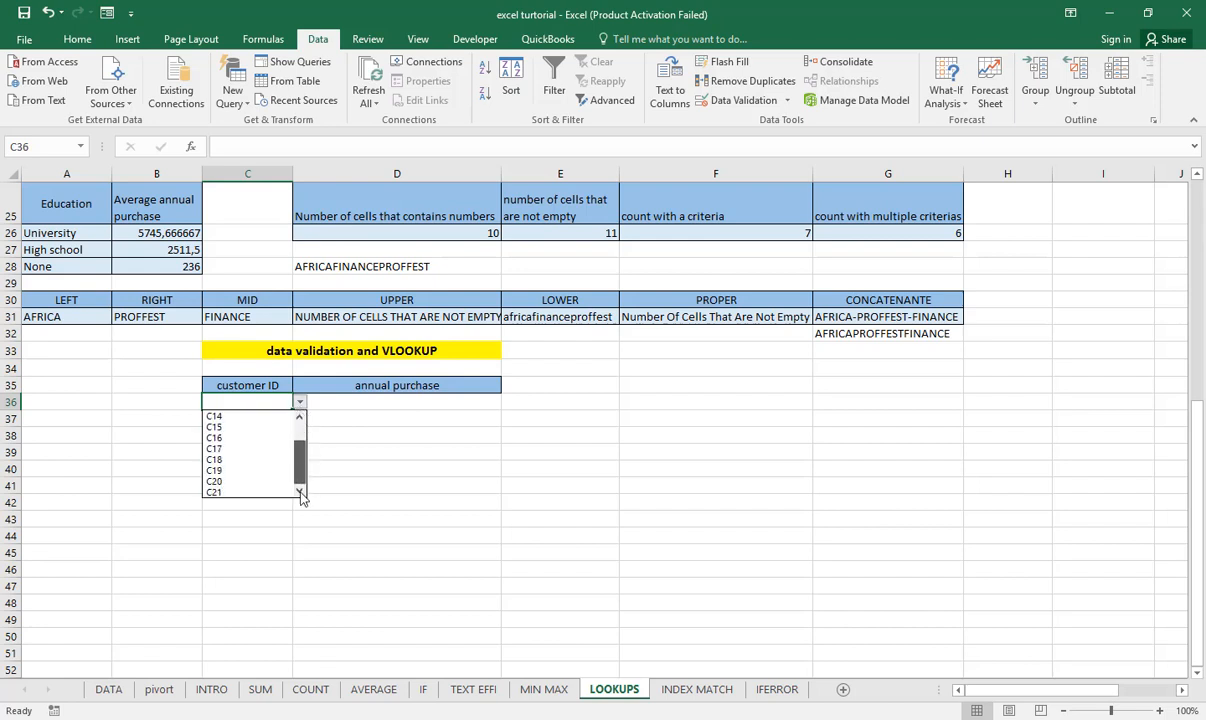
{"action": "scroll", "coordinate": [301, 434], "scroll_direction": "up", "scroll_amount": 1}
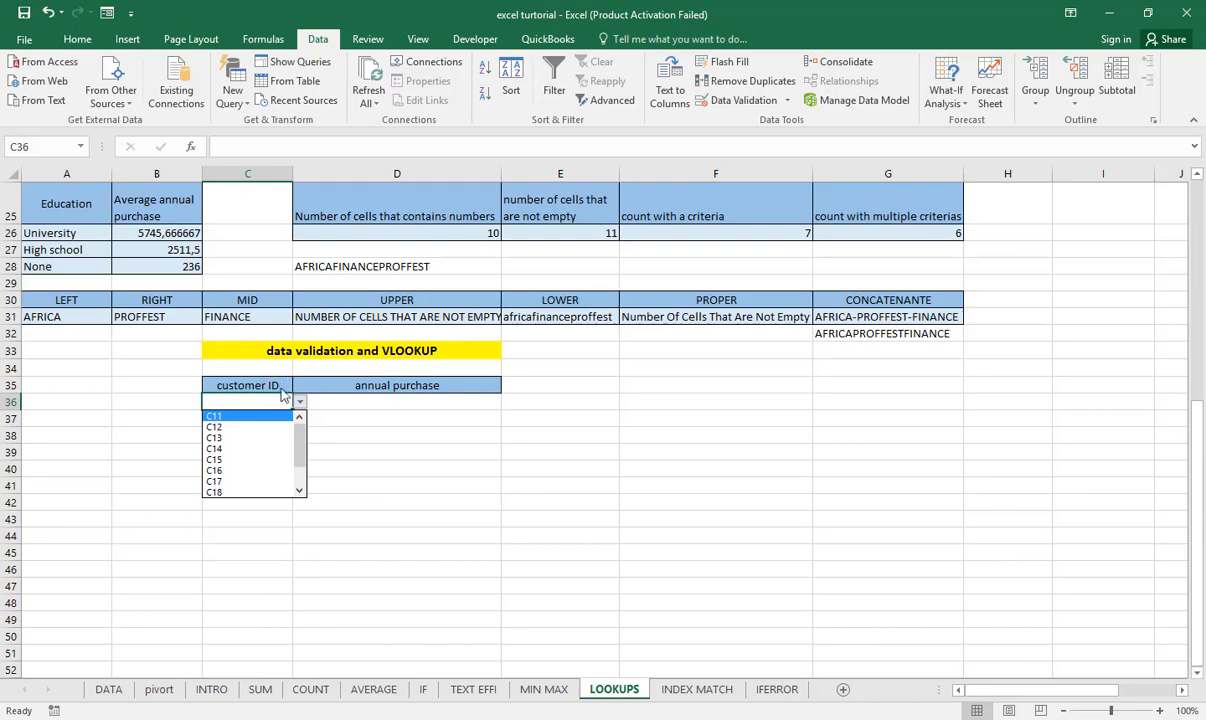
{"action": "scroll", "coordinate": [277, 393], "scroll_direction": "up", "scroll_amount": 8}
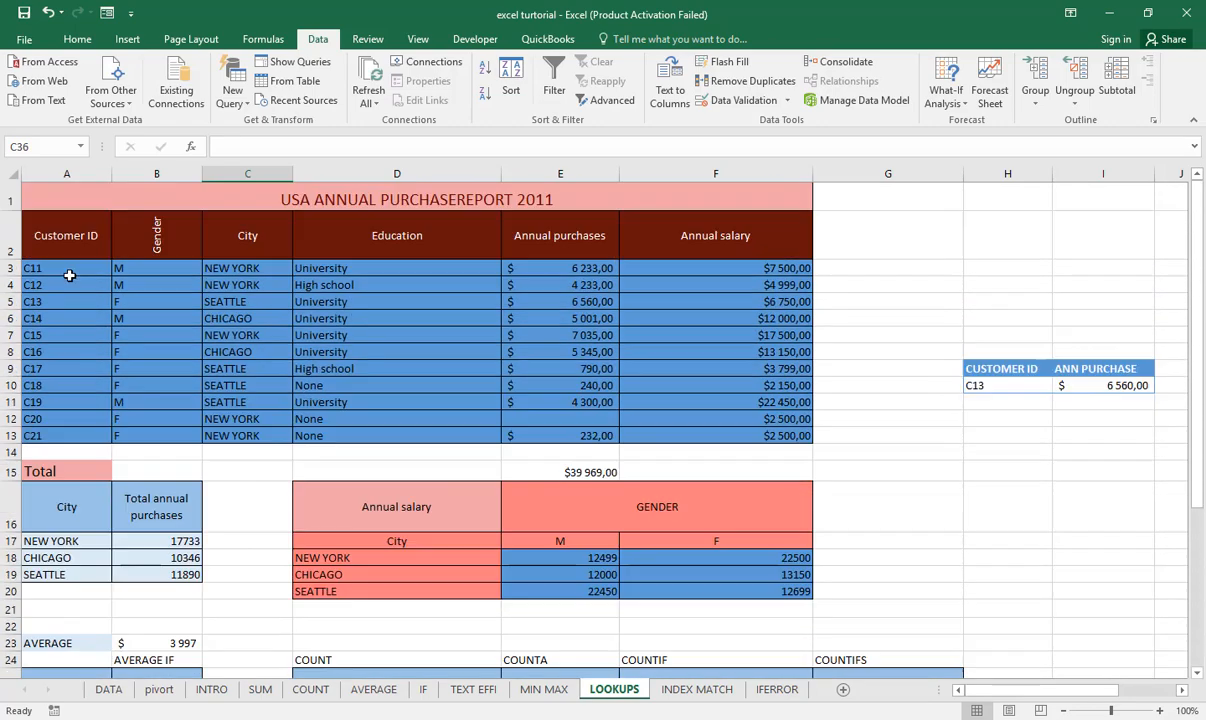
{"action": "scroll", "coordinate": [94, 414], "scroll_direction": "down", "scroll_amount": 7}
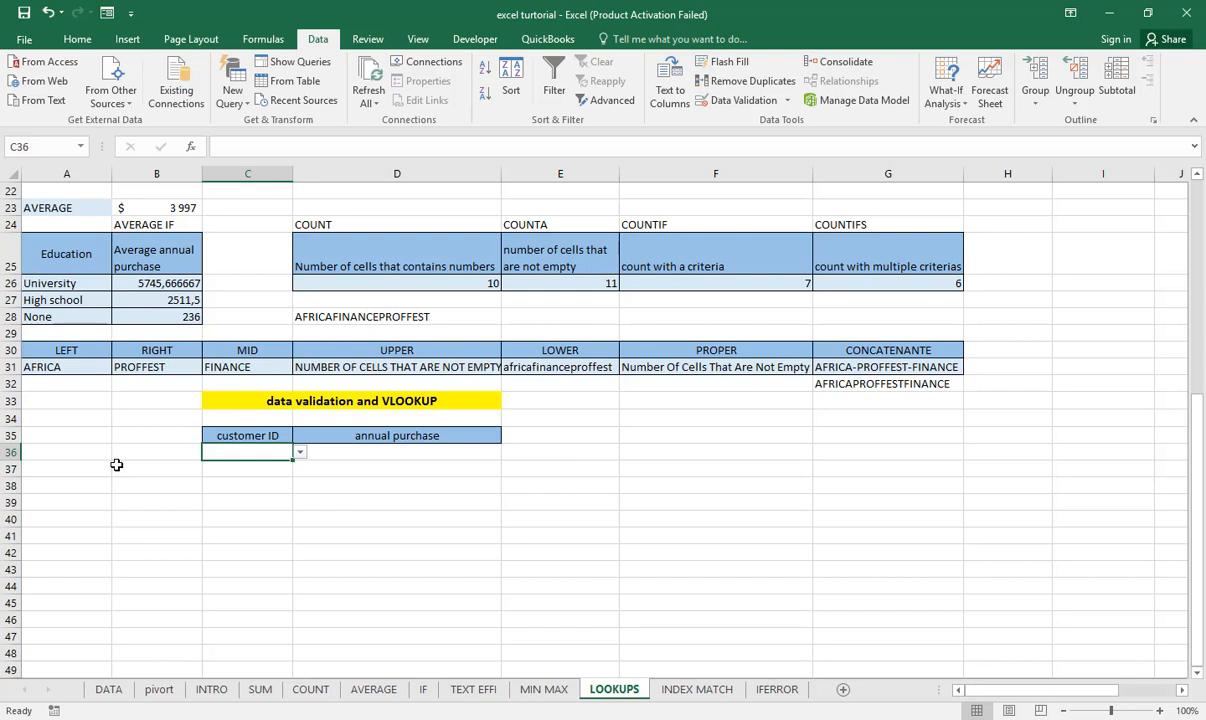
{"action": "left_click", "coordinate": [300, 455]}
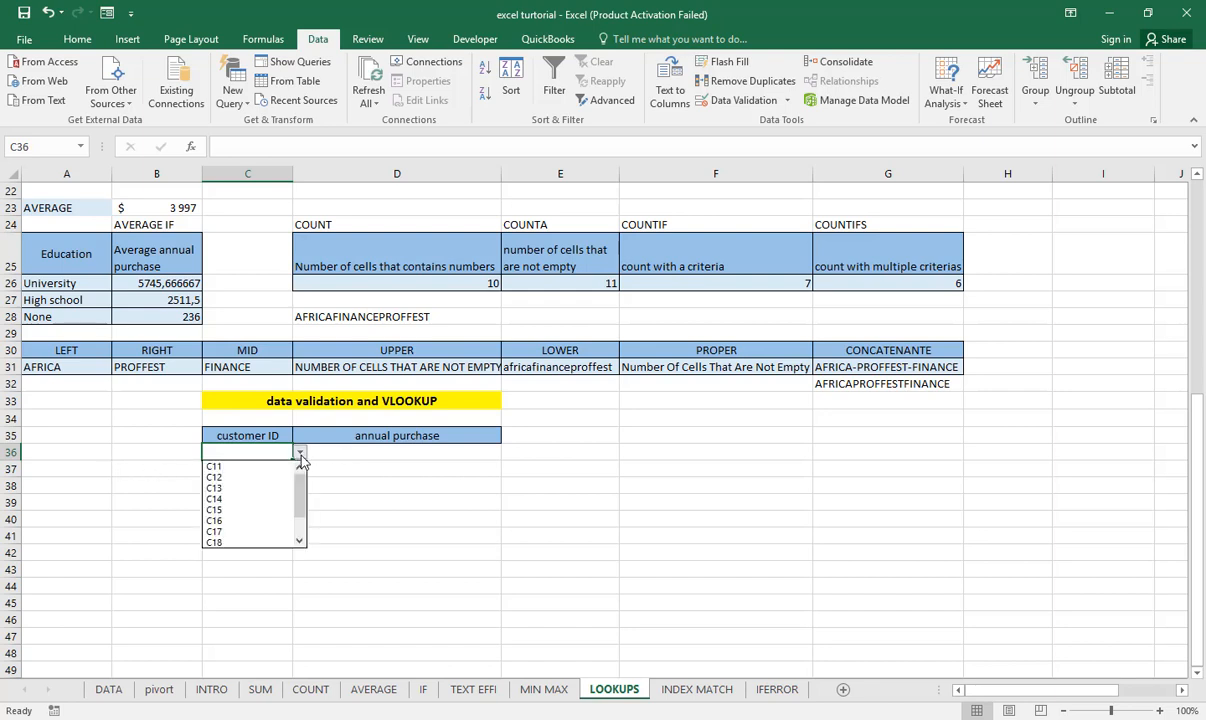
{"action": "left_click", "coordinate": [232, 468]}
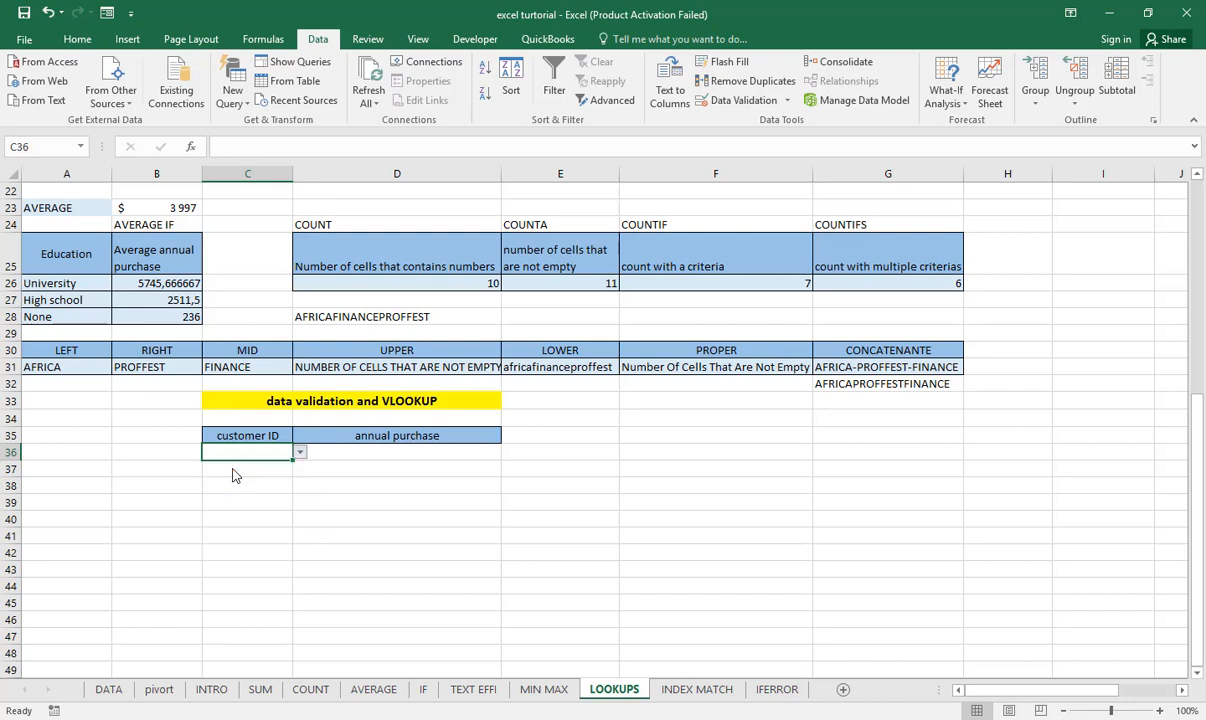
{"action": "left_click", "coordinate": [391, 451]}
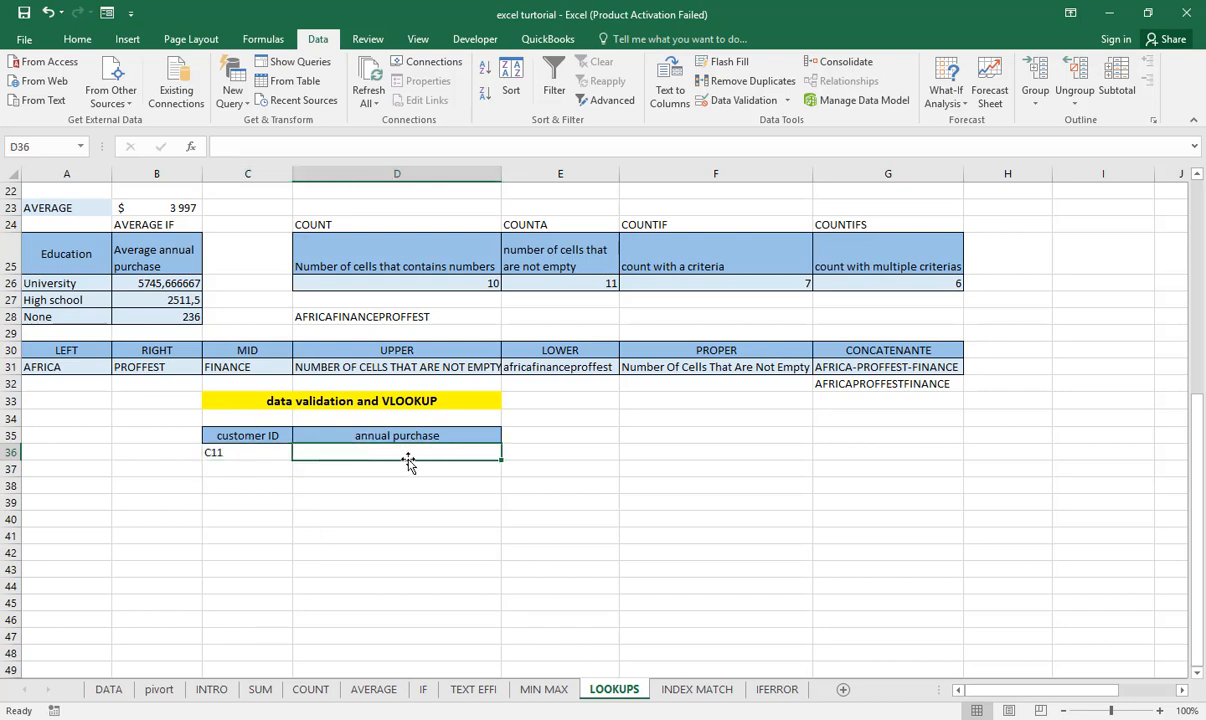
{"action": "left_click", "coordinate": [228, 452]}
{"action": "left_click", "coordinate": [360, 452]}
{"action": "left_click", "coordinate": [250, 452]}
{"action": "left_click", "coordinate": [368, 452]}
{"action": "left_click", "coordinate": [268, 451]}
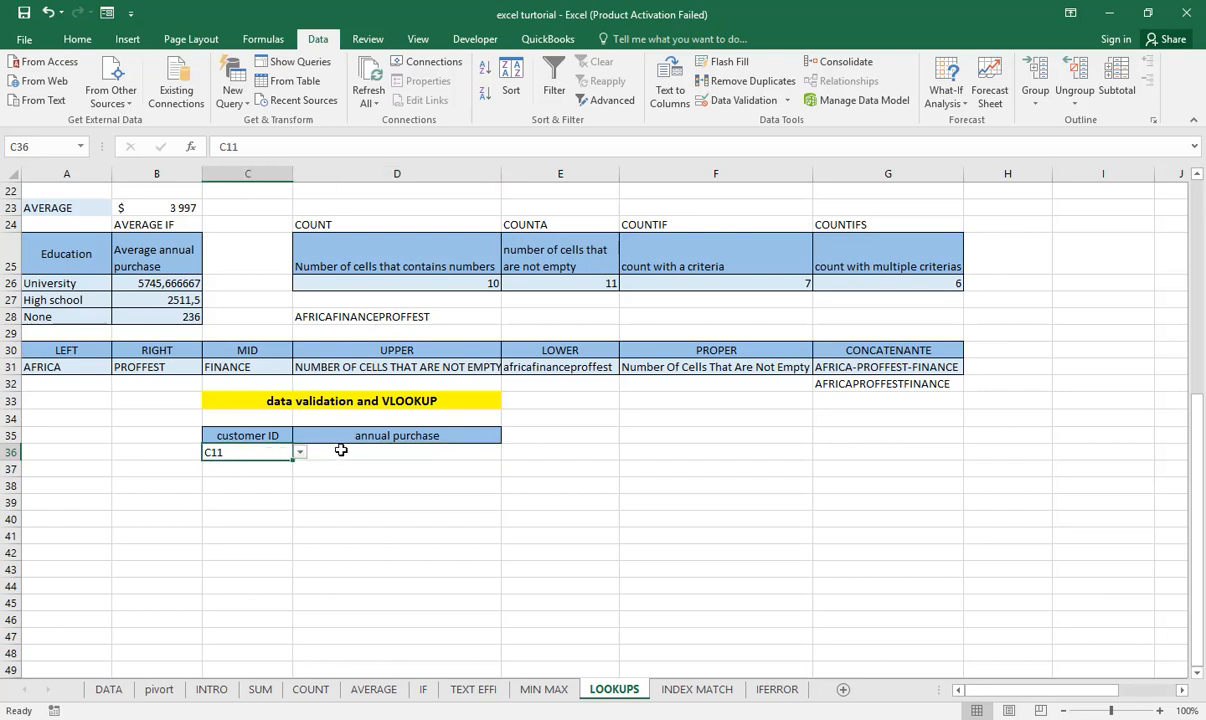
{"action": "left_click", "coordinate": [341, 450]}
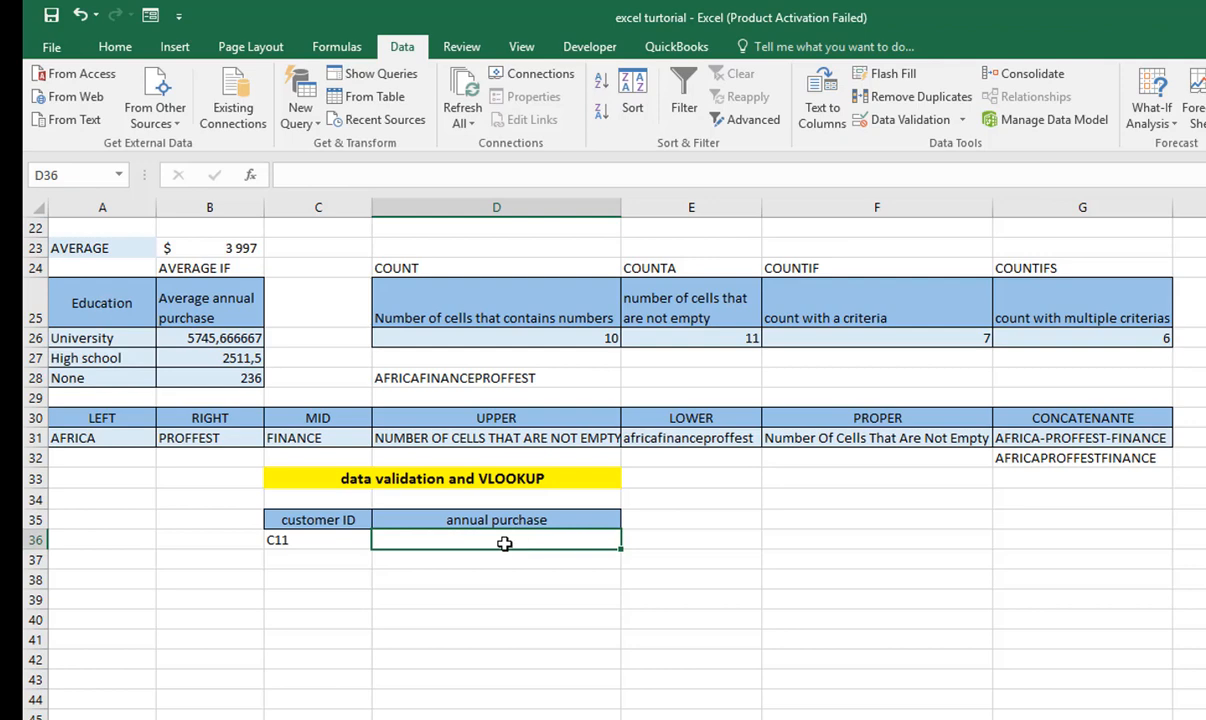
- Choose the third customer ID from the drop-down in C36 and view the report table's customer rows
{"action": "left_click", "coordinate": [300, 540]}
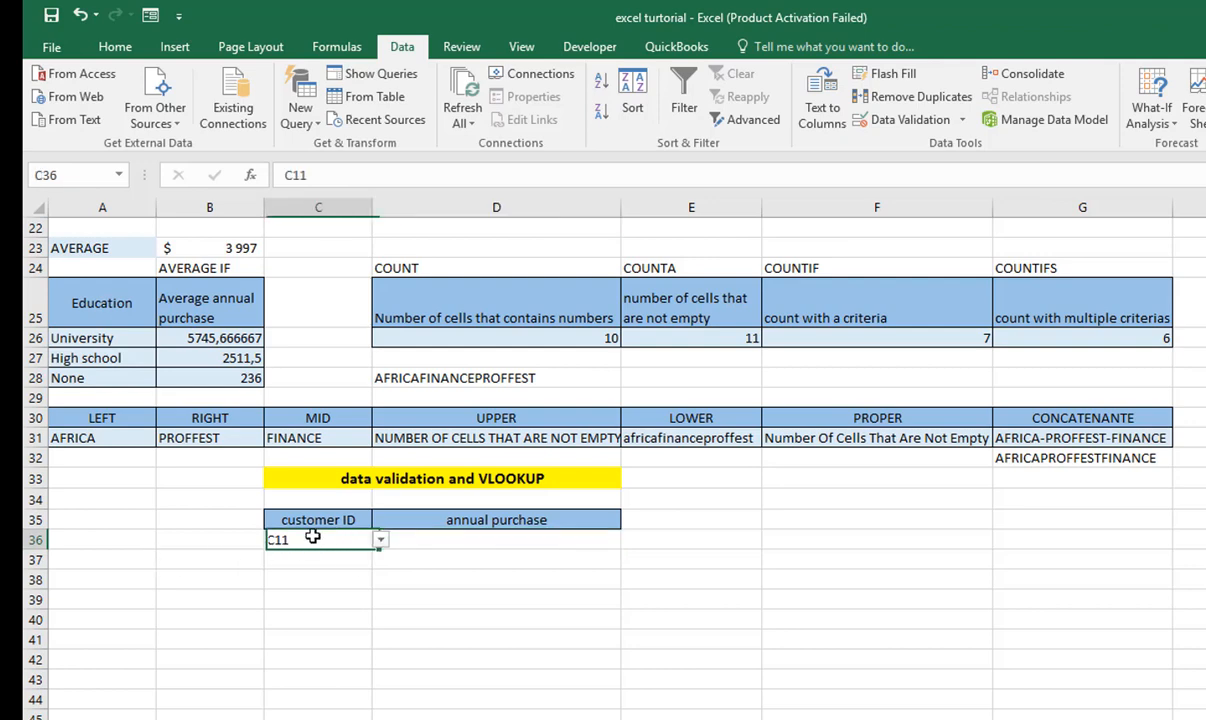
{"action": "left_click", "coordinate": [381, 540]}
{"action": "left_click", "coordinate": [335, 580]}
{"action": "scroll", "coordinate": [344, 561], "scroll_direction": "up", "scroll_amount": 7}
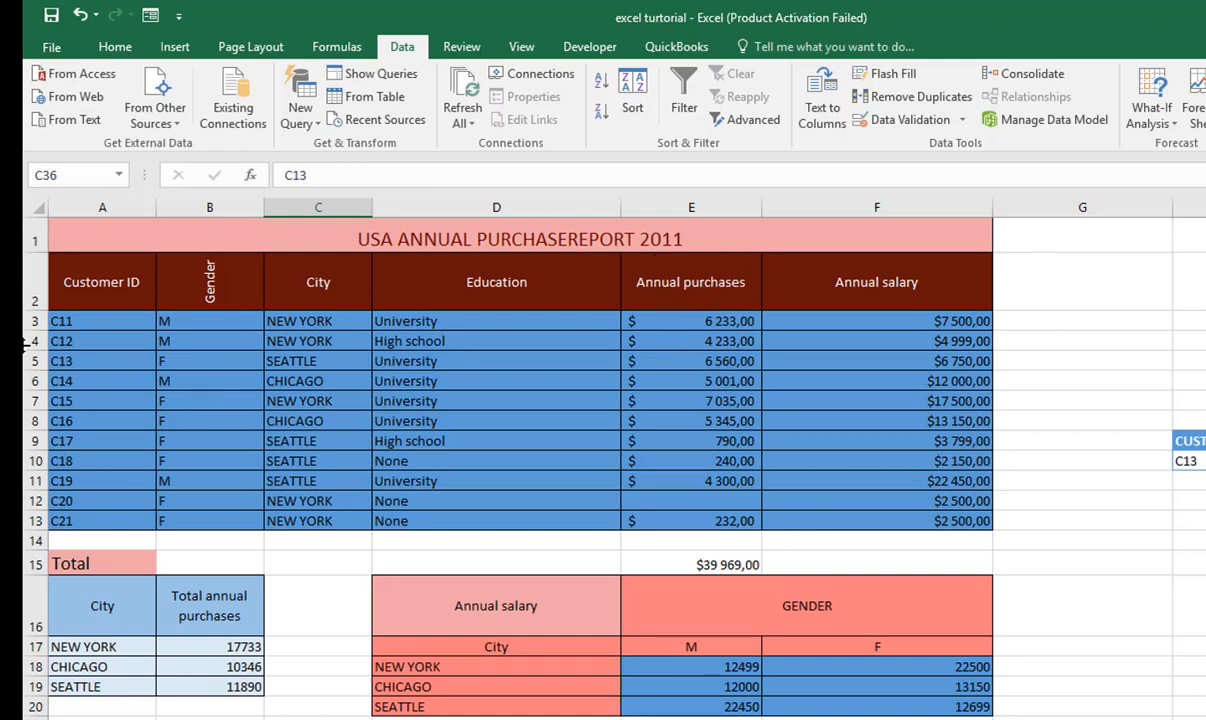
{"action": "scroll", "coordinate": [430, 560], "scroll_direction": "down", "scroll_amount": 6}
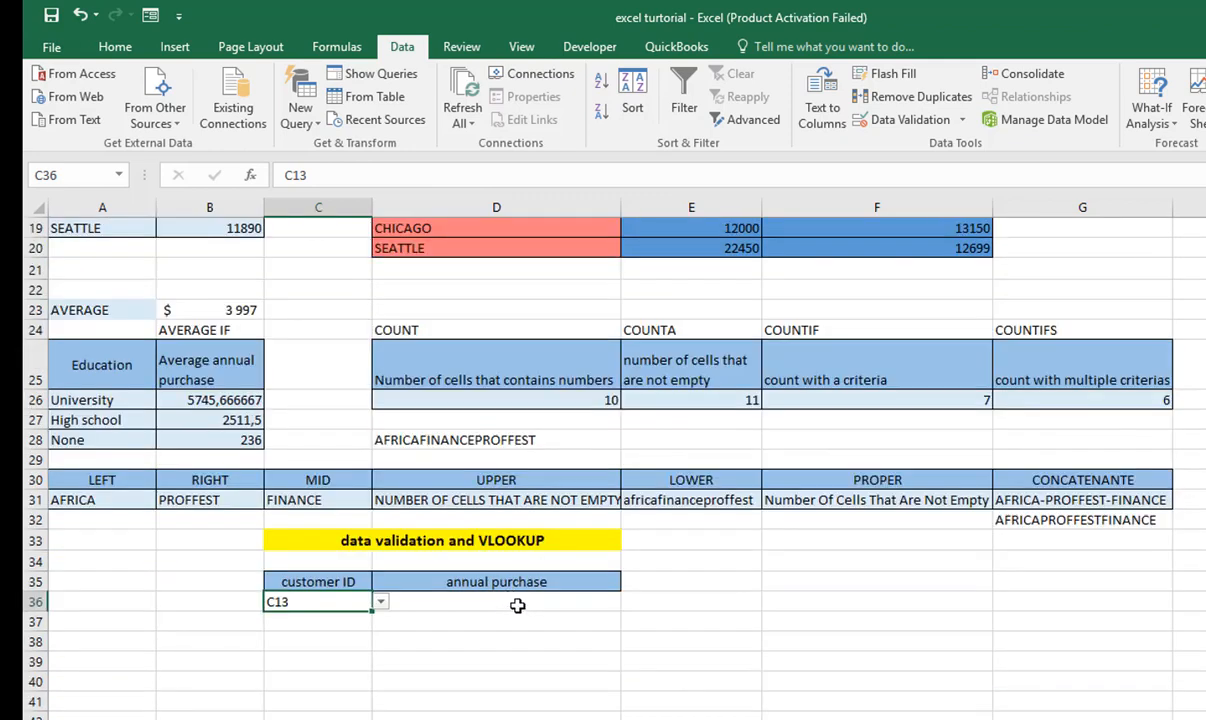
- Start a VLOOKUP formula in D36 under the annual purchase heading with C36 as the lookup value
{"action": "left_click", "coordinate": [515, 601]}
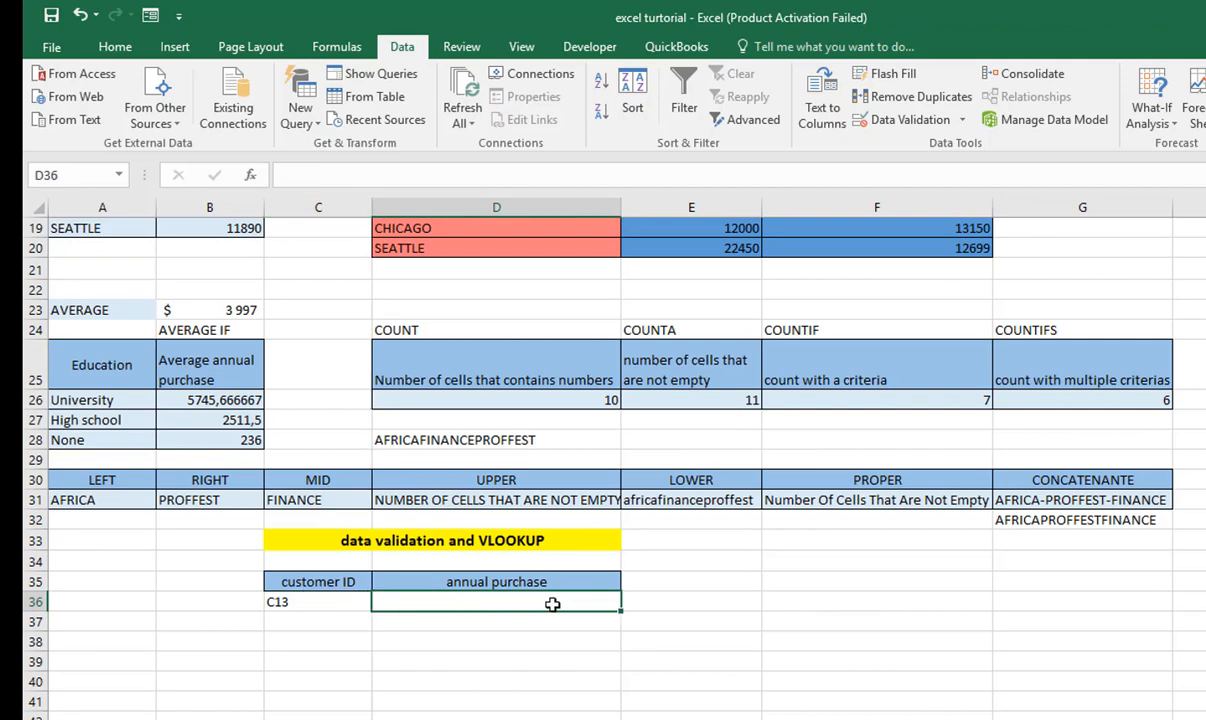
{"action": "type", "text": "="}
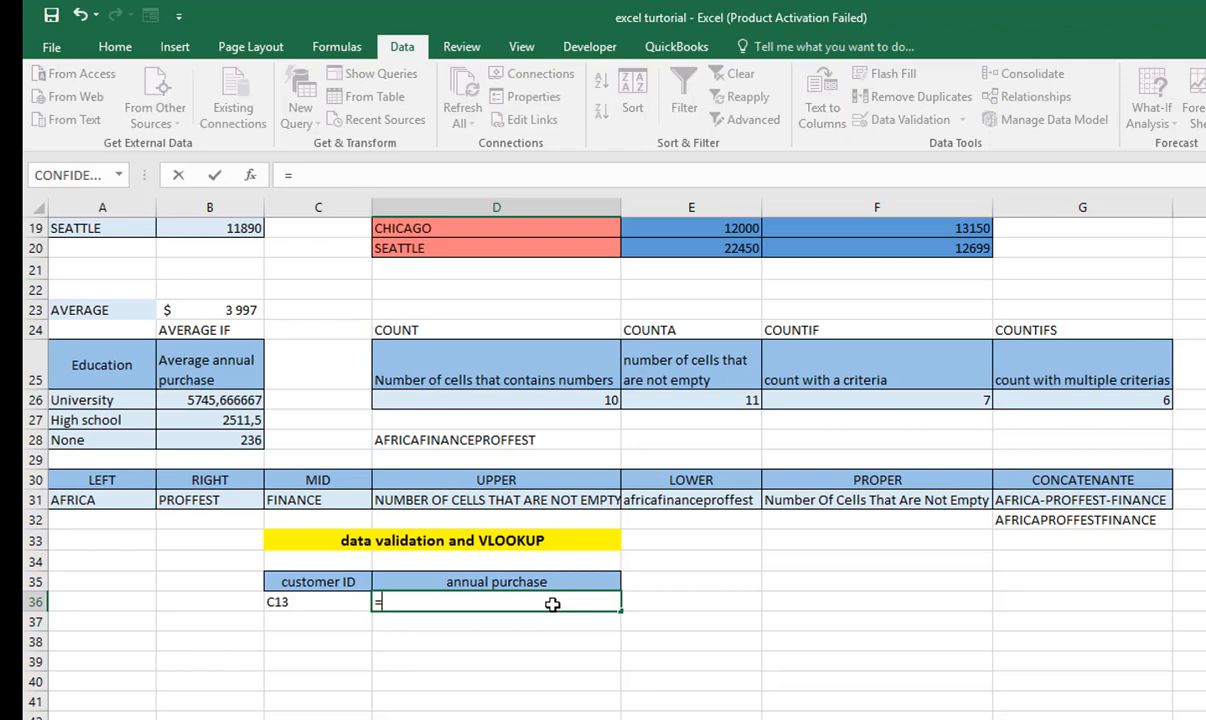
{"action": "type", "text": "VLOO"}
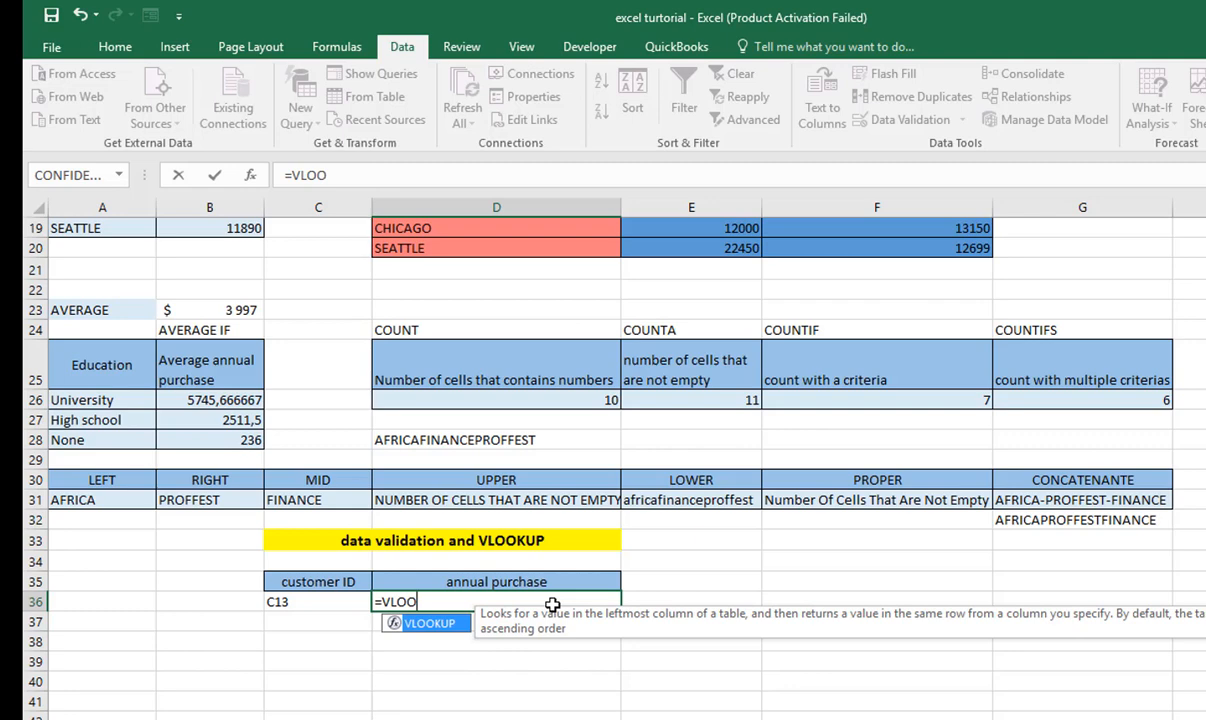
{"action": "key", "text": "Tab"}
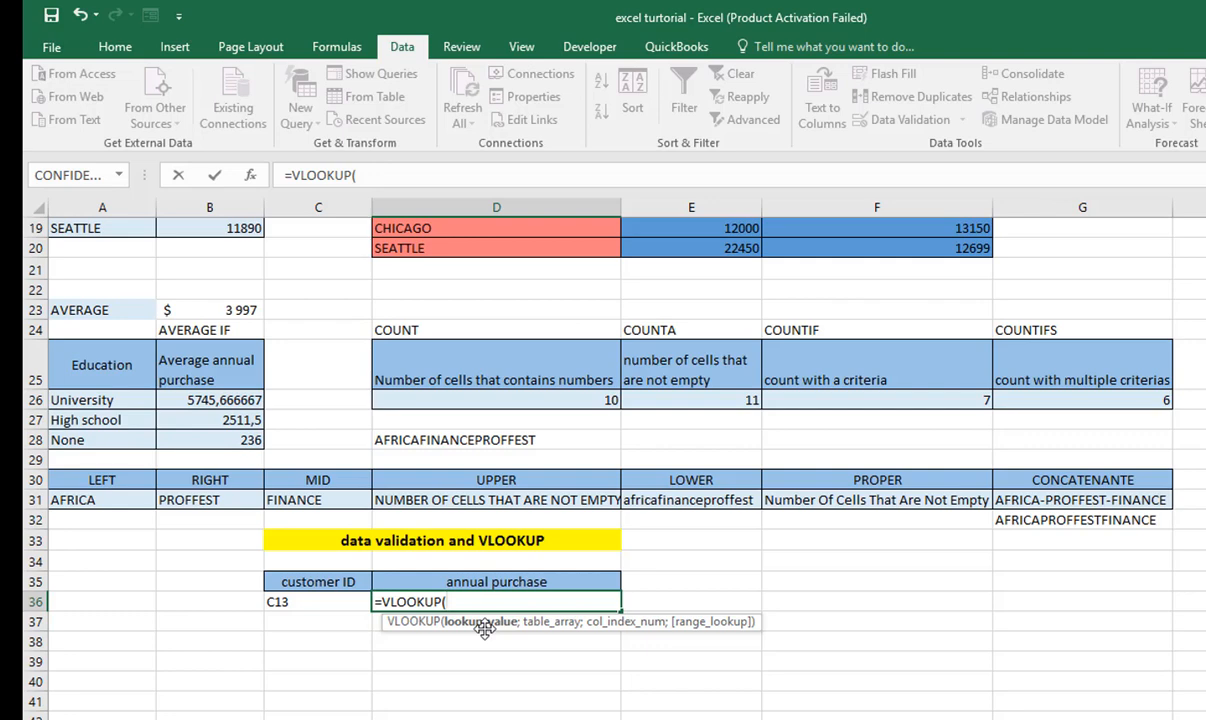
{"action": "left_click", "coordinate": [318, 600]}
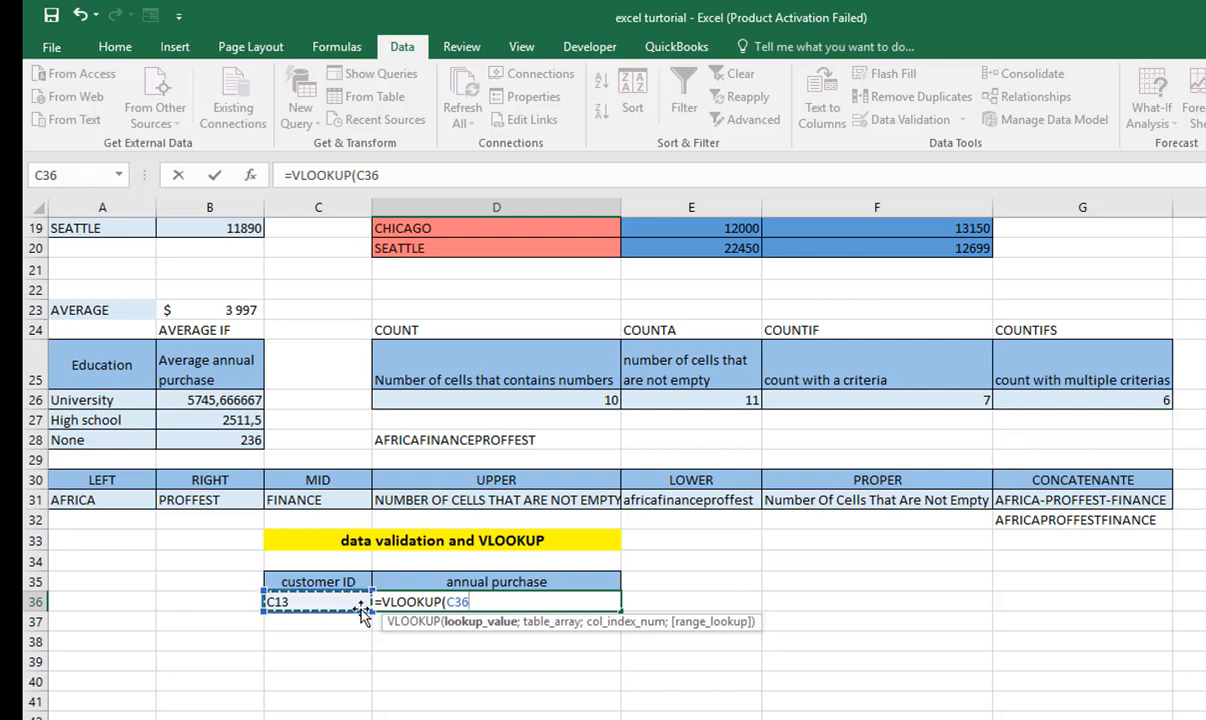
{"action": "type", "text": ":C36"}
{"action": "key", "text": "BackSpace"}
{"action": "key", "text": "BackSpace"}
{"action": "key", "text": "BackSpace"}
{"action": "key", "text": "BackSpace"}
{"action": "type", "text": ";"}
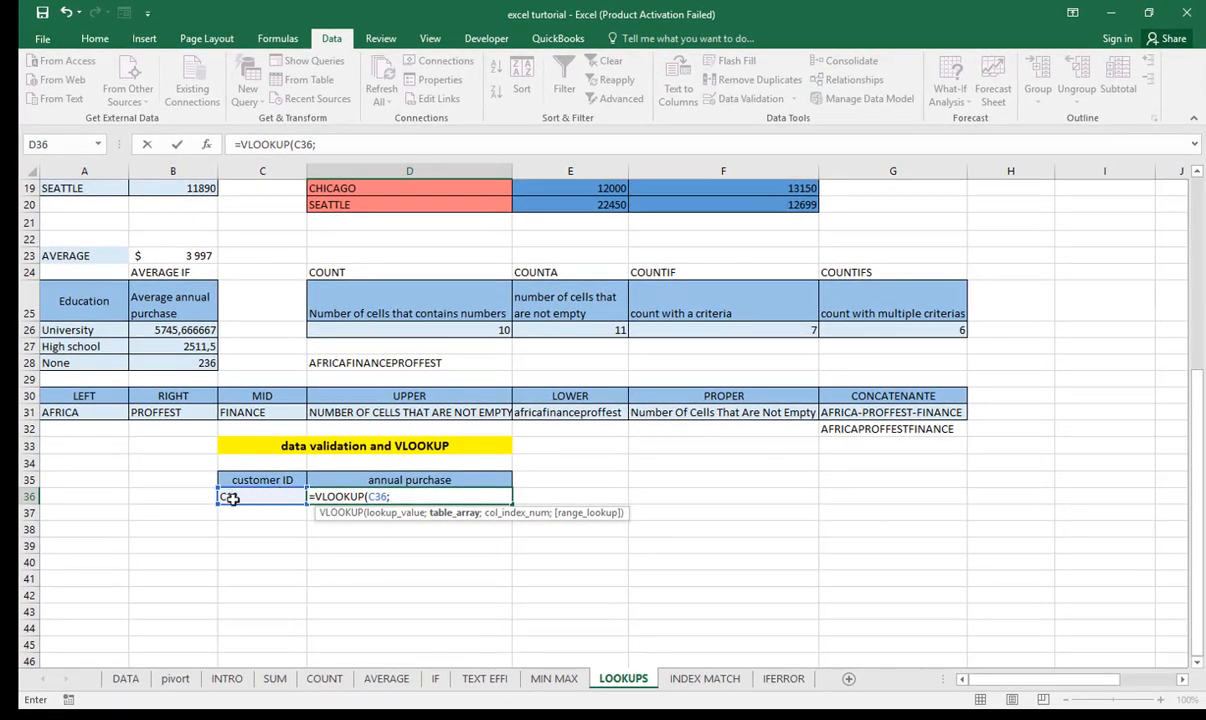
- Set the VLOOKUP's table array to the report data in A3:F13
{"action": "scroll", "coordinate": [268, 497], "scroll_direction": "up", "scroll_amount": 6}
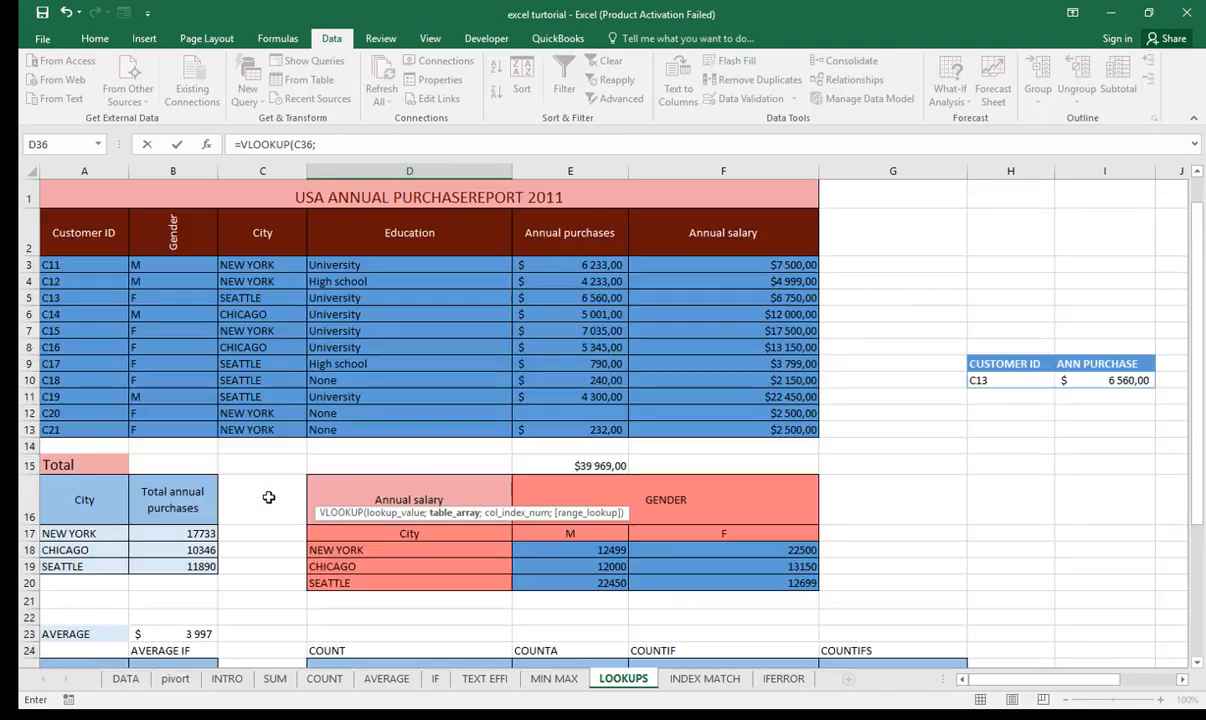
{"action": "left_click_drag", "start_coordinate": [74, 266], "coordinate": [744, 432]}
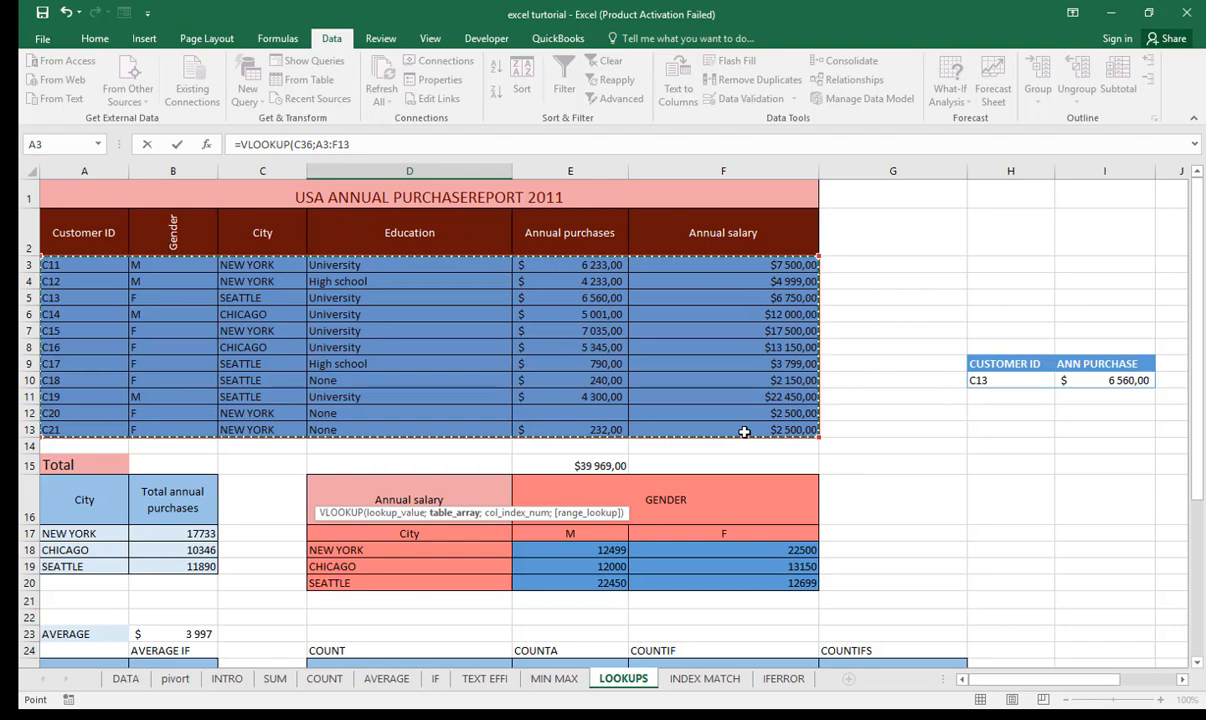
{"action": "scroll", "coordinate": [744, 432], "scroll_direction": "down", "scroll_amount": 7}
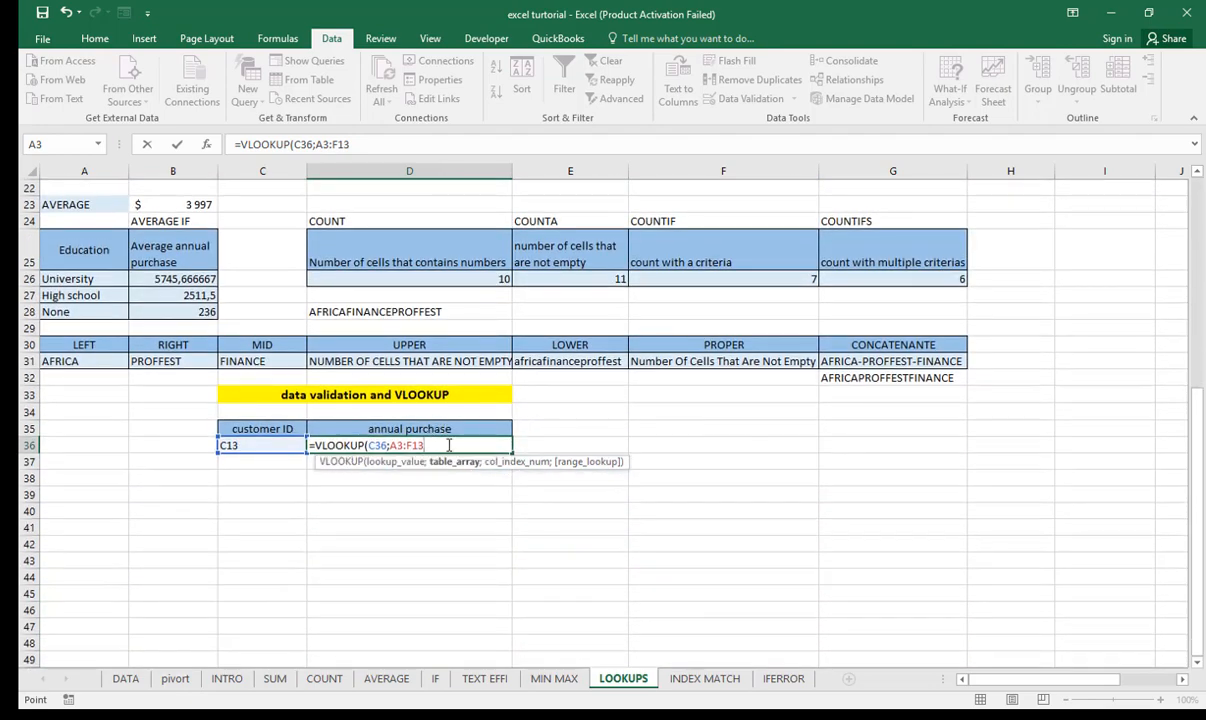
{"action": "type", "text": ";"}
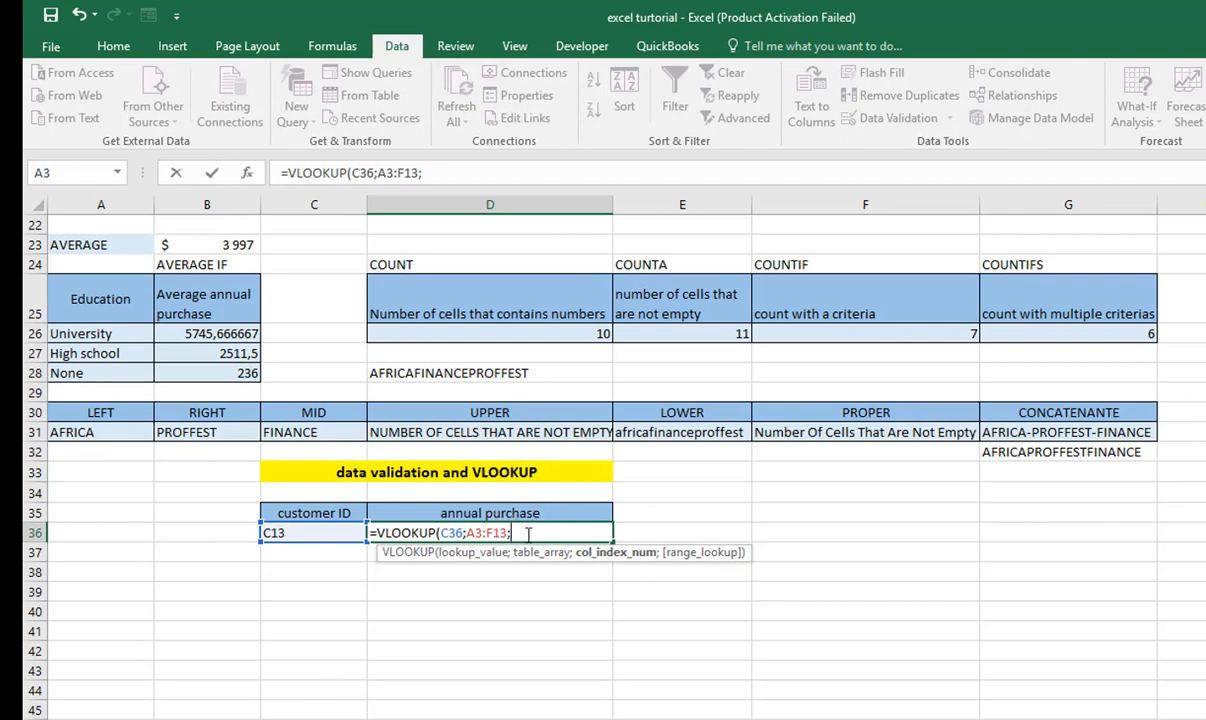
- Complete the VLOOKUP in D36 with column index 5 for annual purchases and 0 for an exact match
{"action": "scroll", "coordinate": [509, 537], "scroll_direction": "up", "scroll_amount": 7}
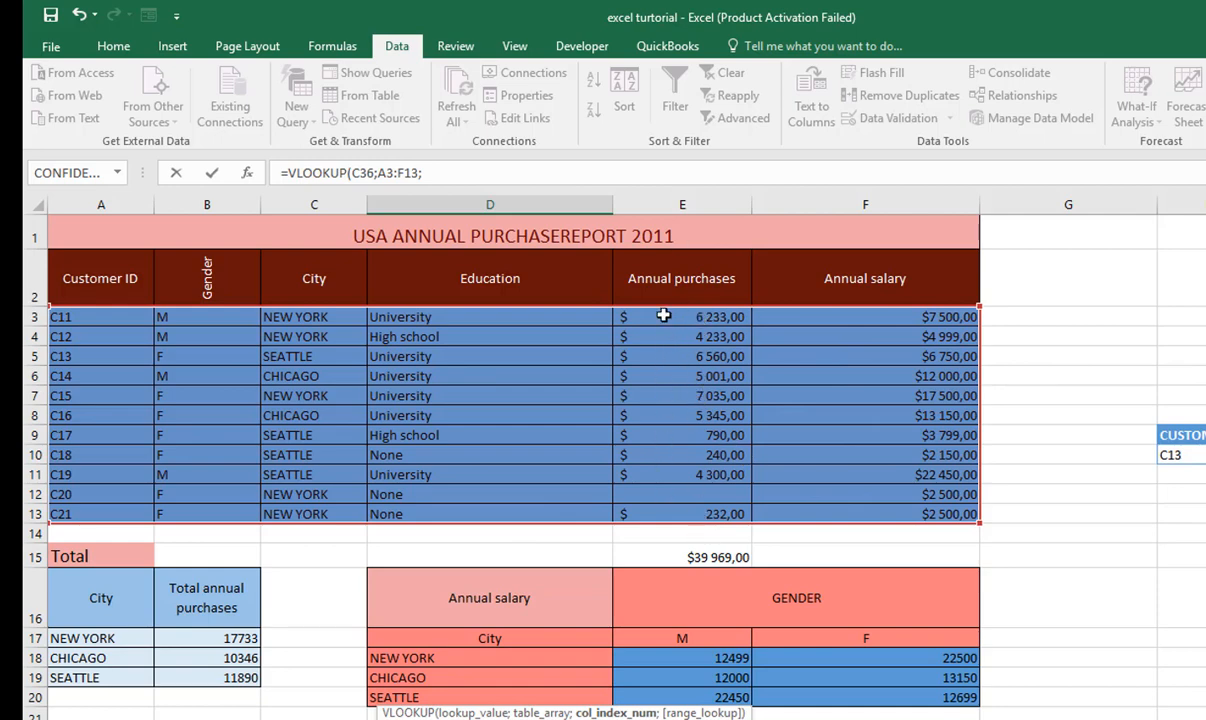
{"action": "scroll", "coordinate": [690, 460], "scroll_direction": "down", "scroll_amount": 8}
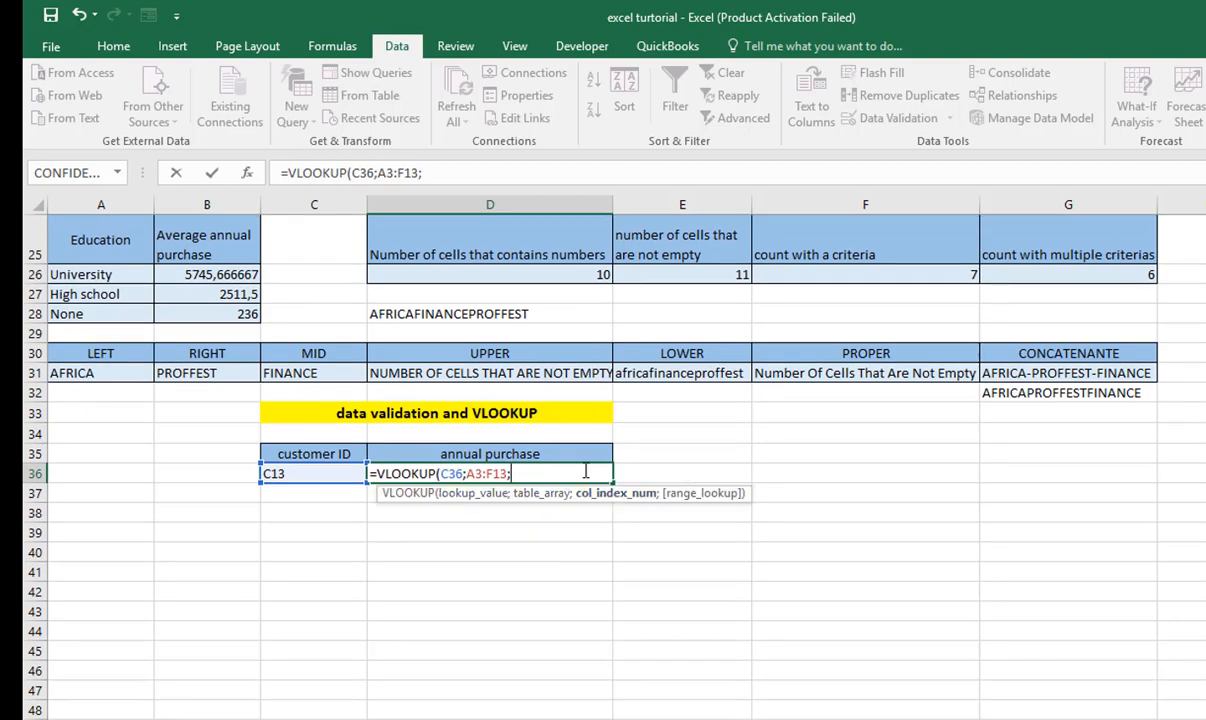
{"action": "type", "text": "5;"}
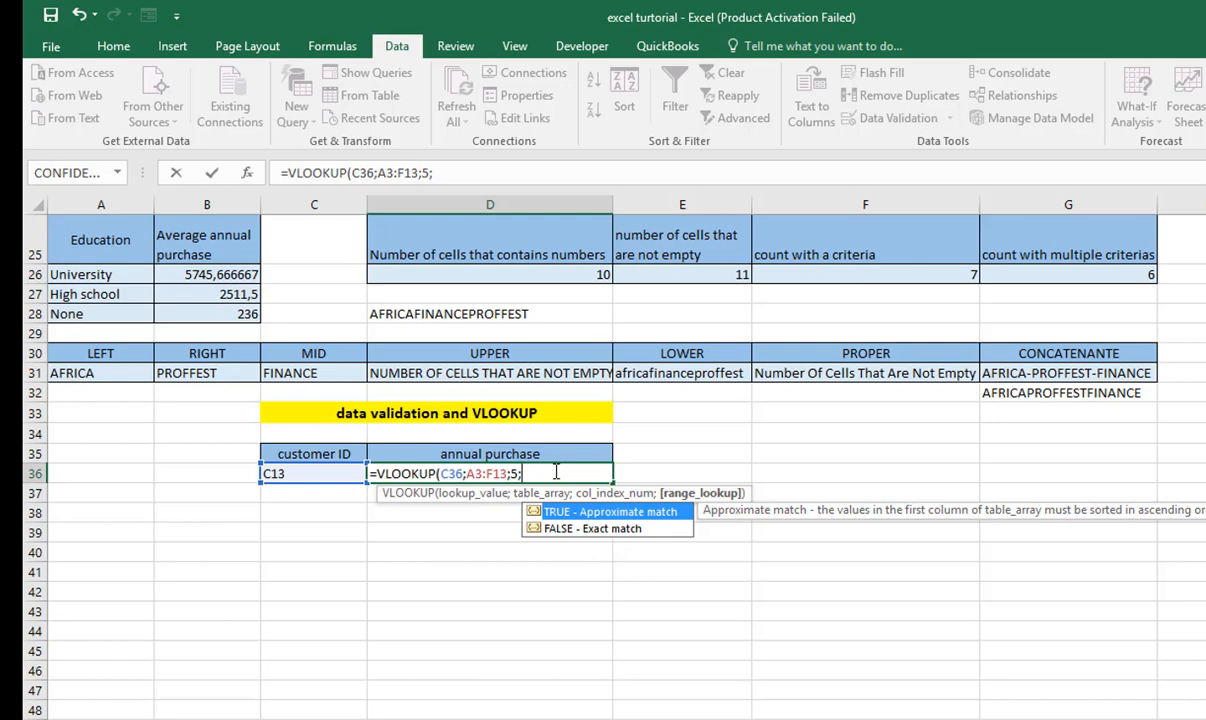
{"action": "type", "text": ")"}
{"action": "key", "text": "BackSpace"}
{"action": "type", "text": "0)"}
{"action": "key", "text": "Return"}
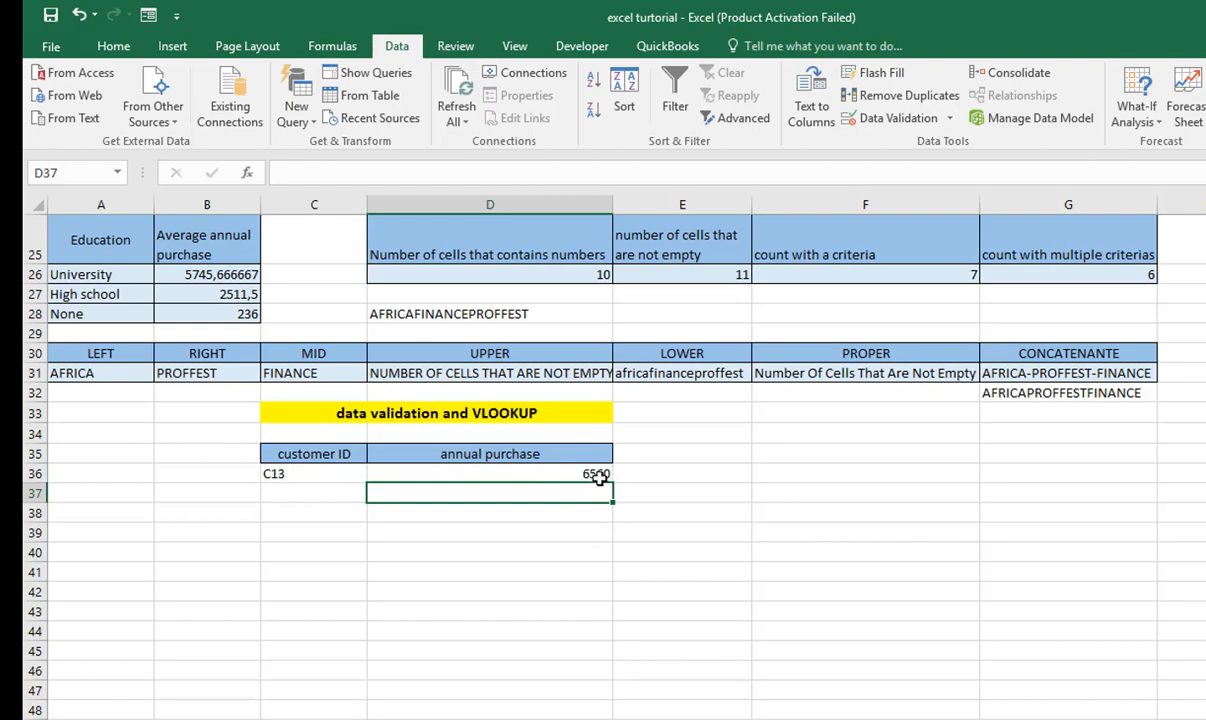
- Compare the annual purchase returned in D36 with the matching customer's record in row 5 of the report
{"action": "scroll", "coordinate": [604, 416], "scroll_direction": "up", "scroll_amount": 8}
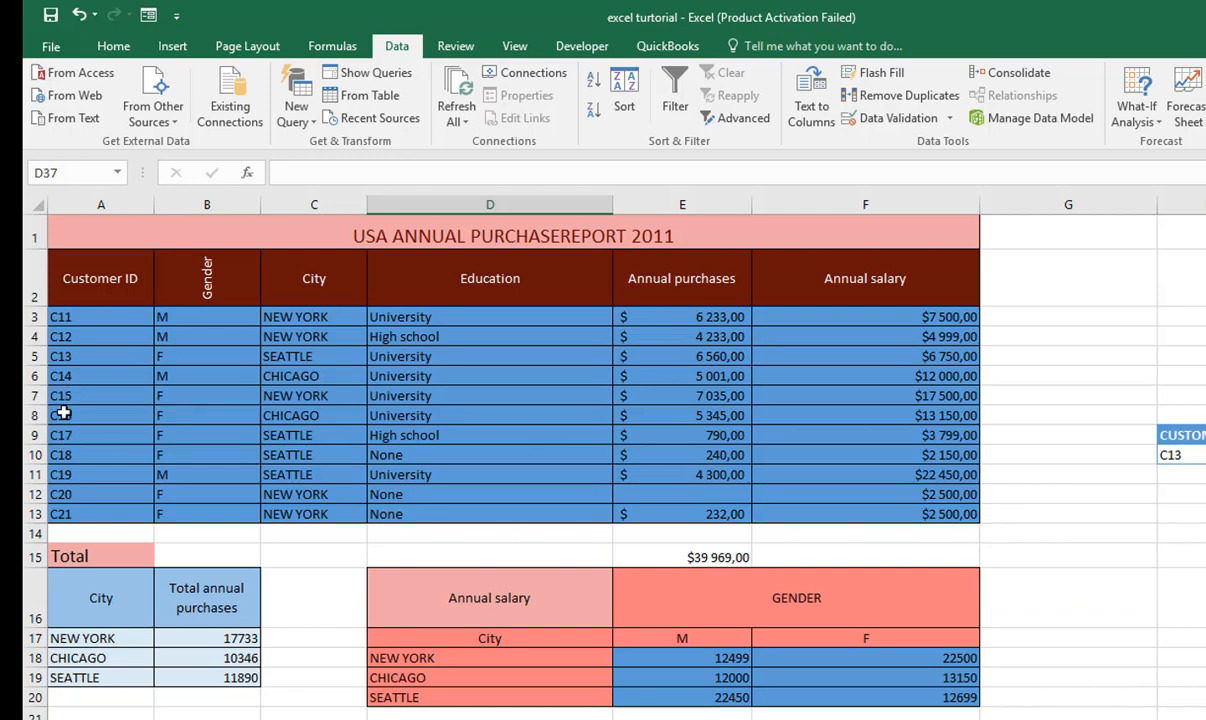
{"action": "left_click", "coordinate": [33, 356]}
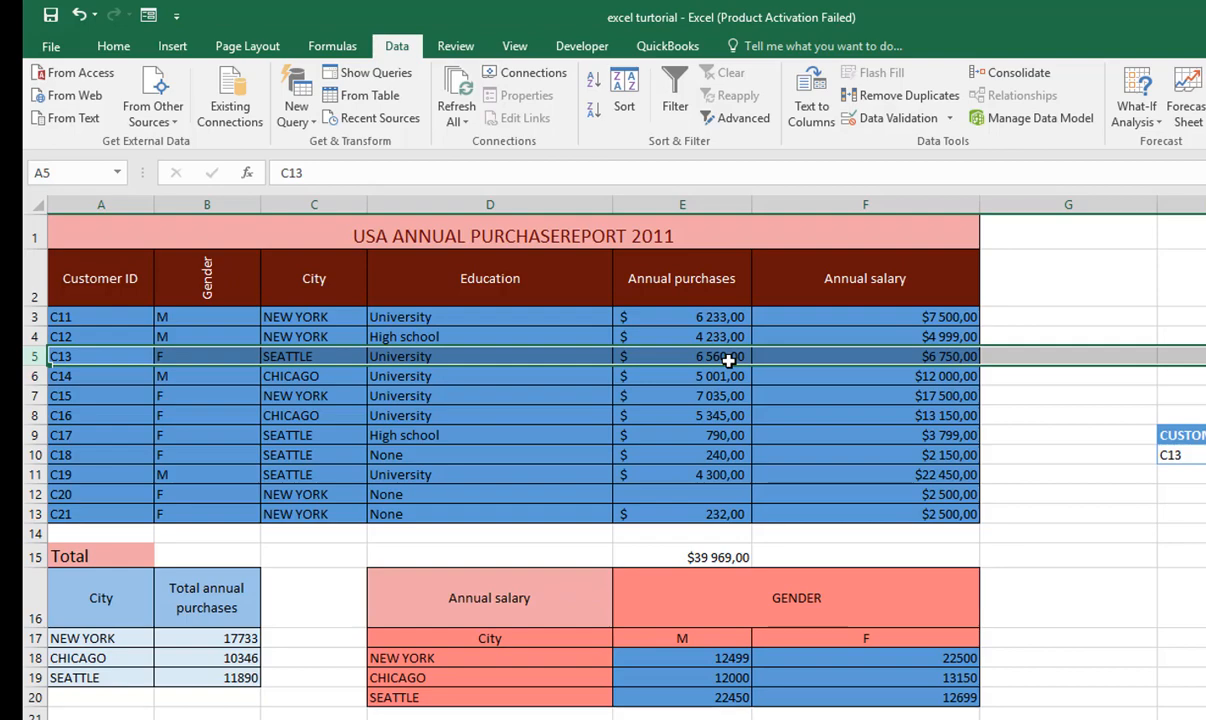
{"action": "scroll", "coordinate": [729, 361], "scroll_direction": "down", "scroll_amount": 8}
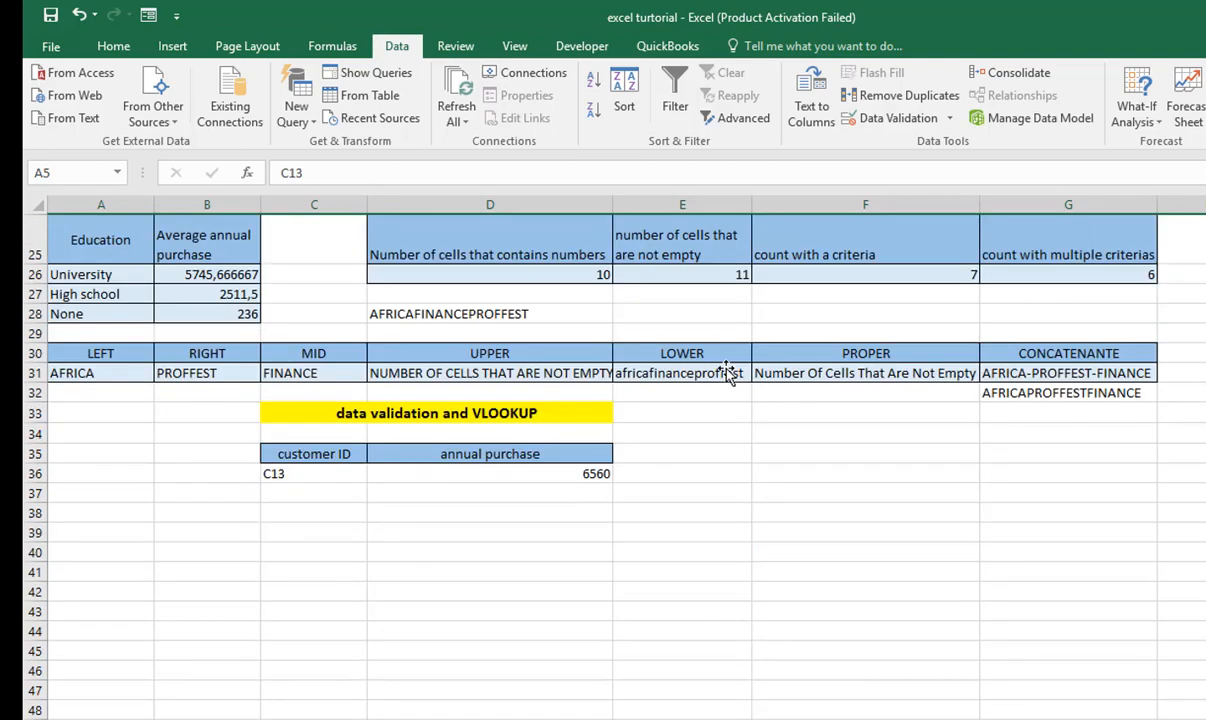
{"action": "left_click", "coordinate": [588, 475]}
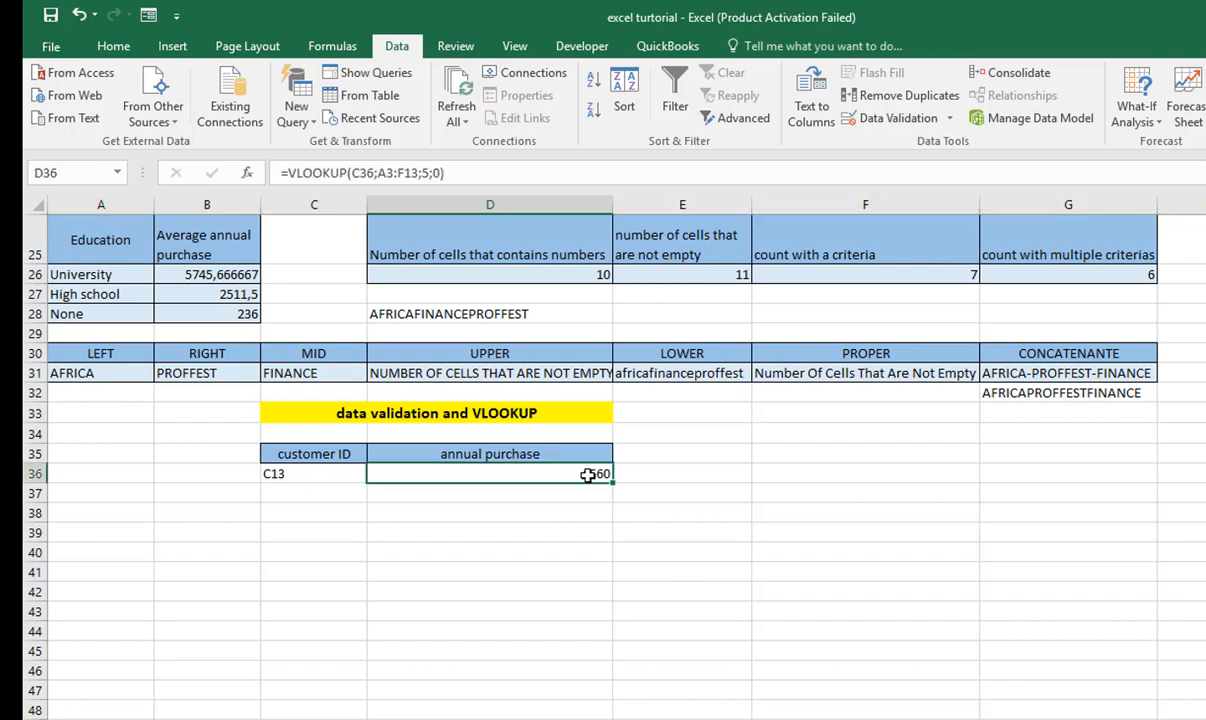
- Test the lookup by choosing the seventh and tenth customer IDs in C36 and check the tenth against the report table
{"action": "left_click", "coordinate": [312, 475]}
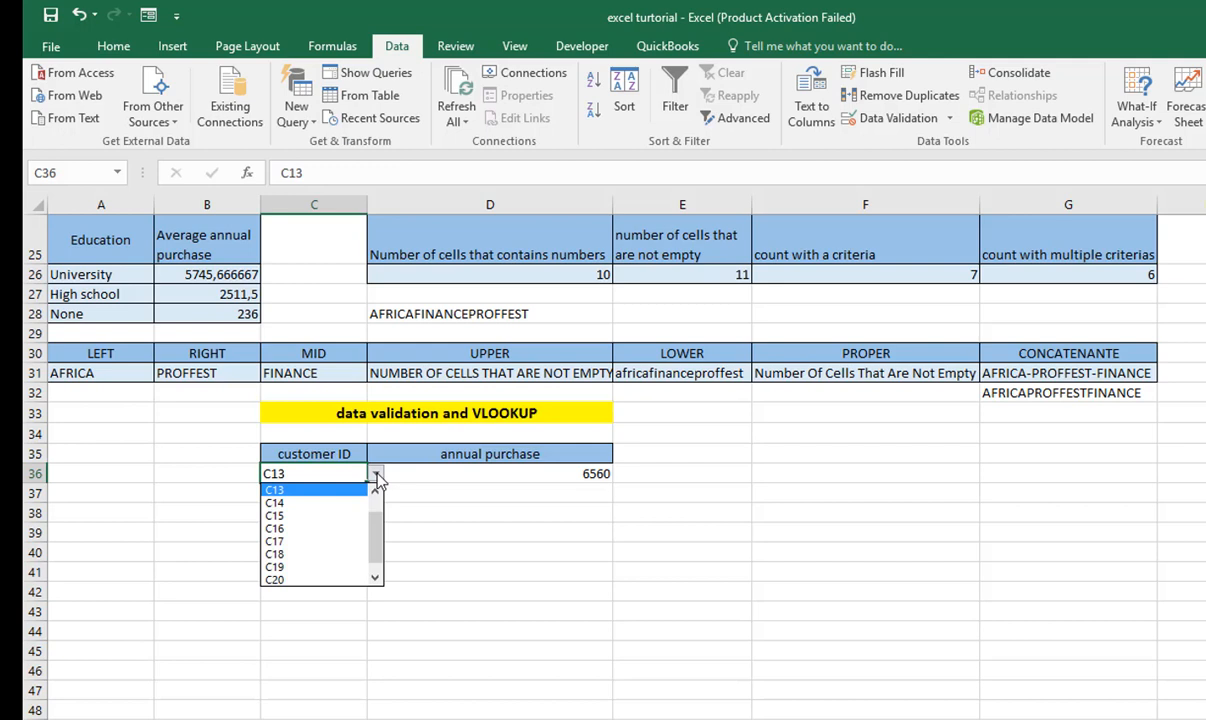
{"action": "left_click", "coordinate": [321, 542]}
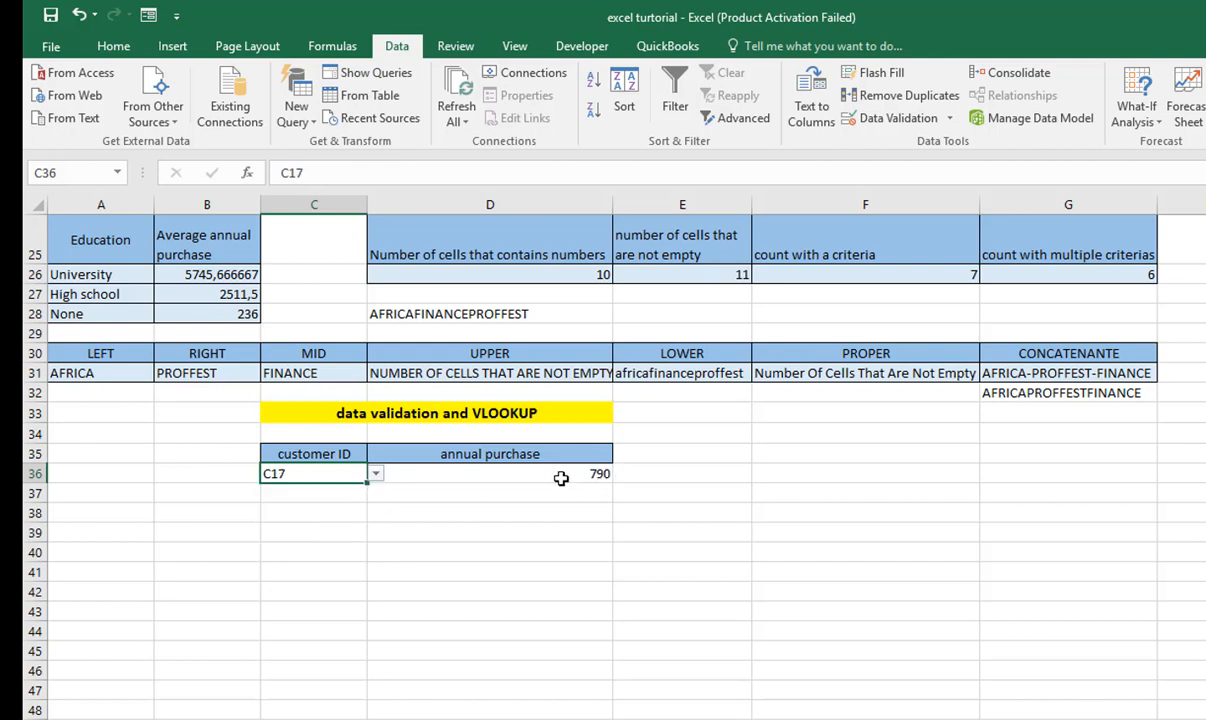
{"action": "left_click", "coordinate": [375, 474]}
{"action": "left_click", "coordinate": [321, 555]}
{"action": "scroll", "coordinate": [314, 485], "scroll_direction": "up", "scroll_amount": 1}
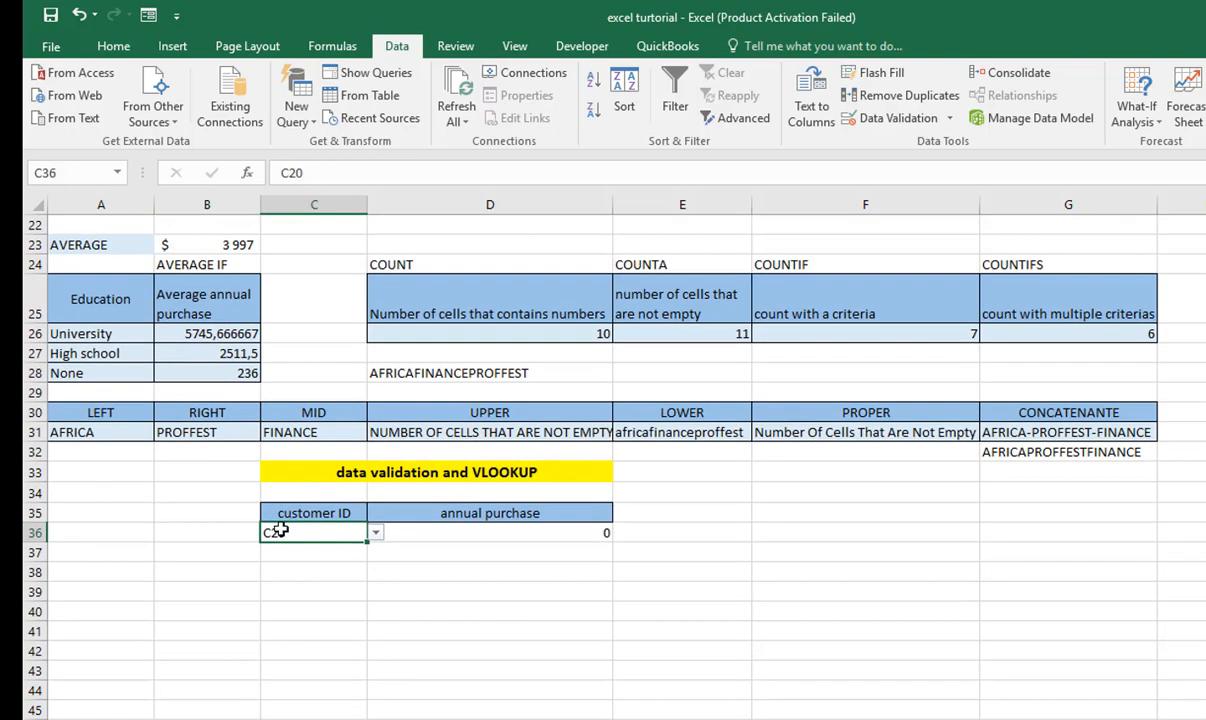
{"action": "scroll", "coordinate": [305, 525], "scroll_direction": "up", "scroll_amount": 5}
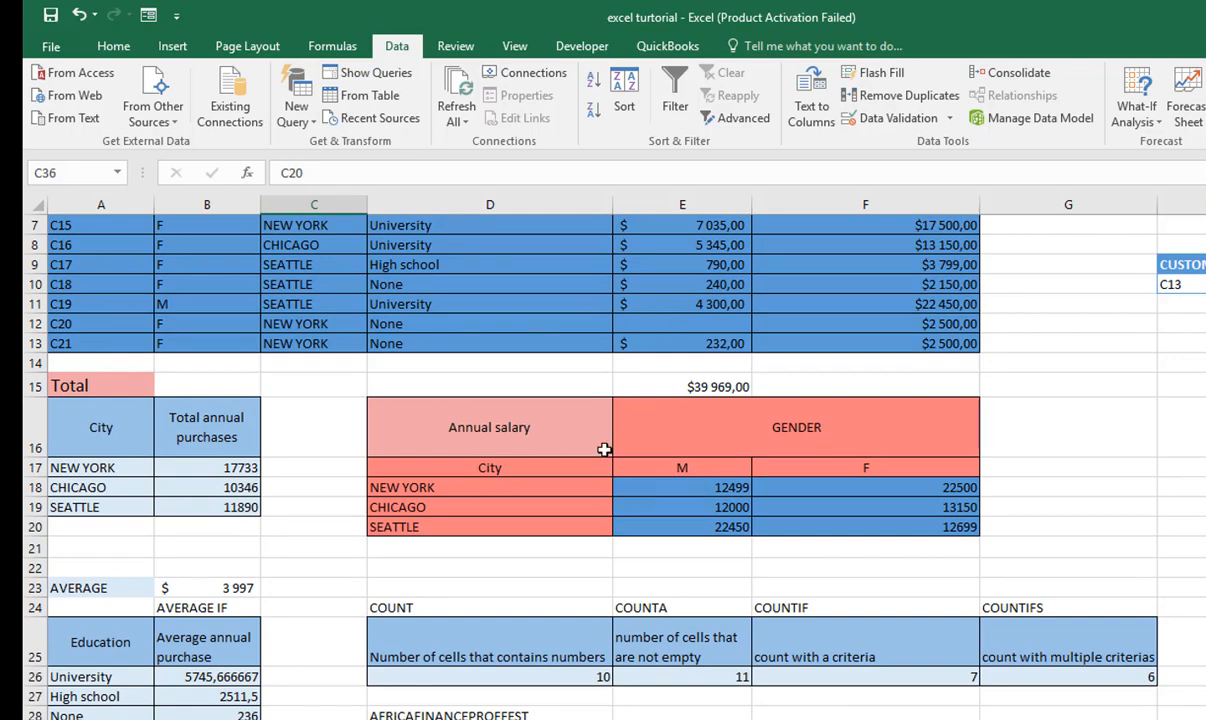
{"action": "scroll", "coordinate": [620, 420], "scroll_direction": "down", "scroll_amount": 5}
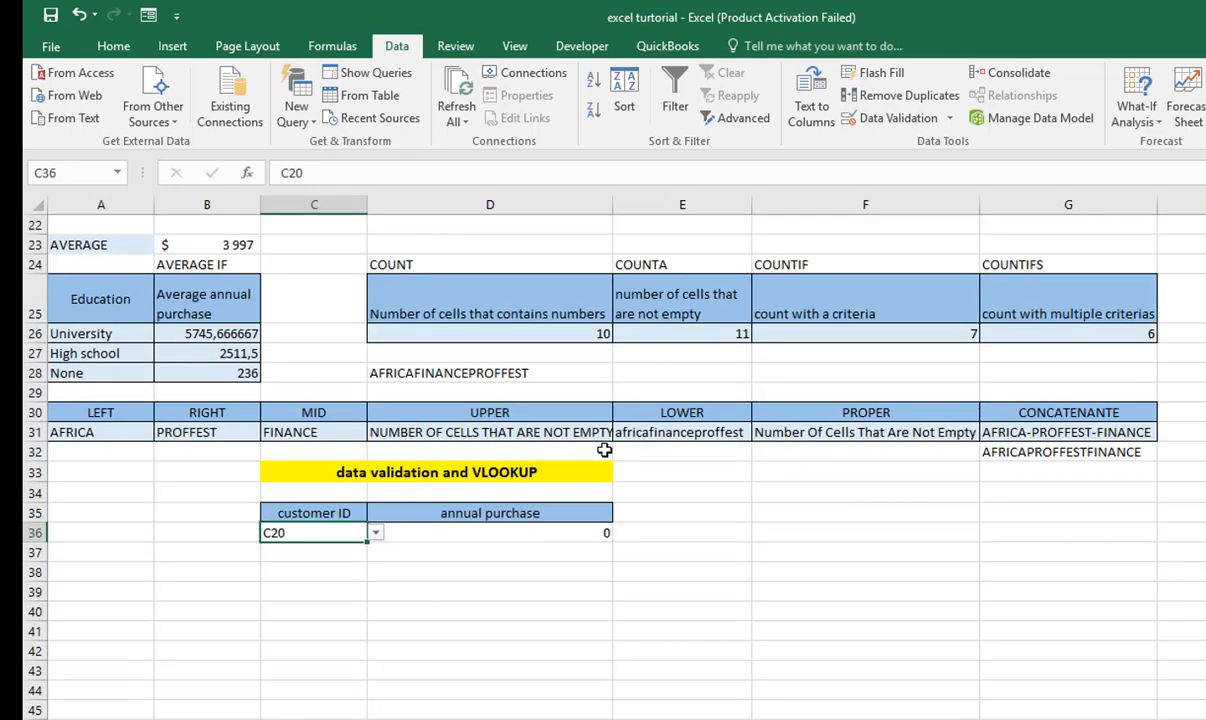
- Choose the fifth customer ID in C36 and check the annual purchase in D36 against the report table
{"action": "left_click", "coordinate": [375, 533]}
{"action": "left_click", "coordinate": [295, 564]}
{"action": "left_click", "coordinate": [495, 531]}
{"action": "scroll", "coordinate": [420, 470], "scroll_direction": "up", "scroll_amount": 7}
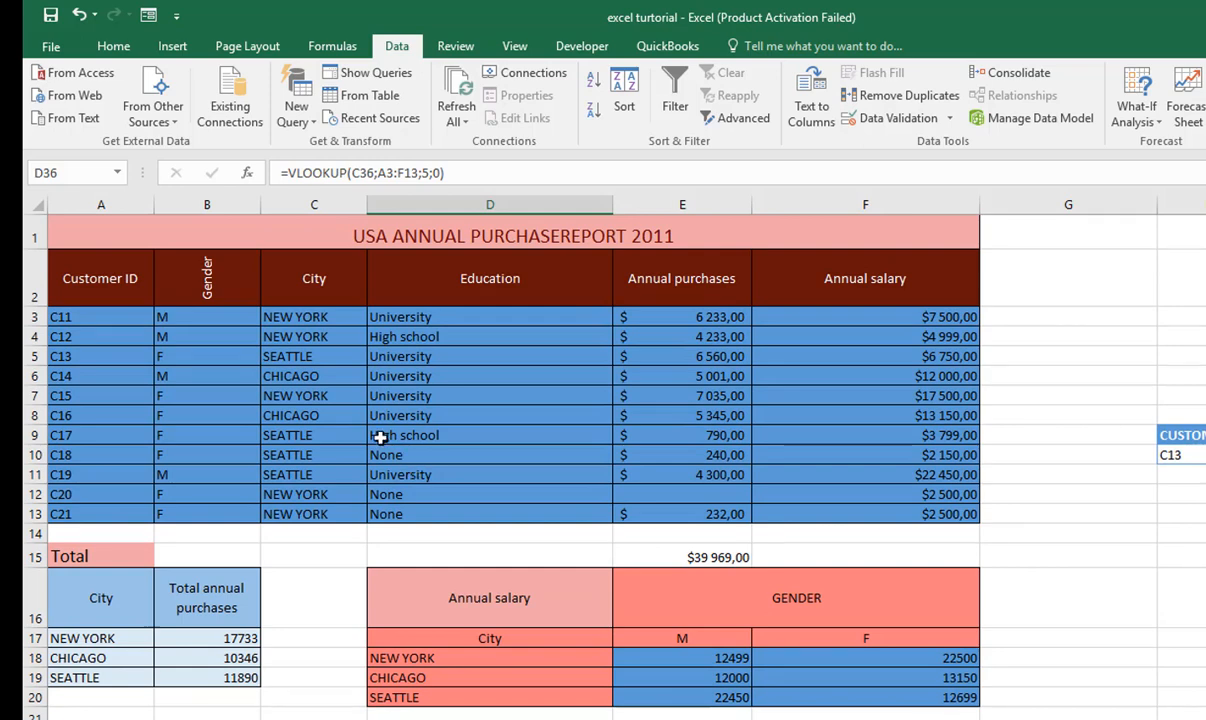
{"action": "scroll", "coordinate": [380, 437], "scroll_direction": "down", "scroll_amount": 6}
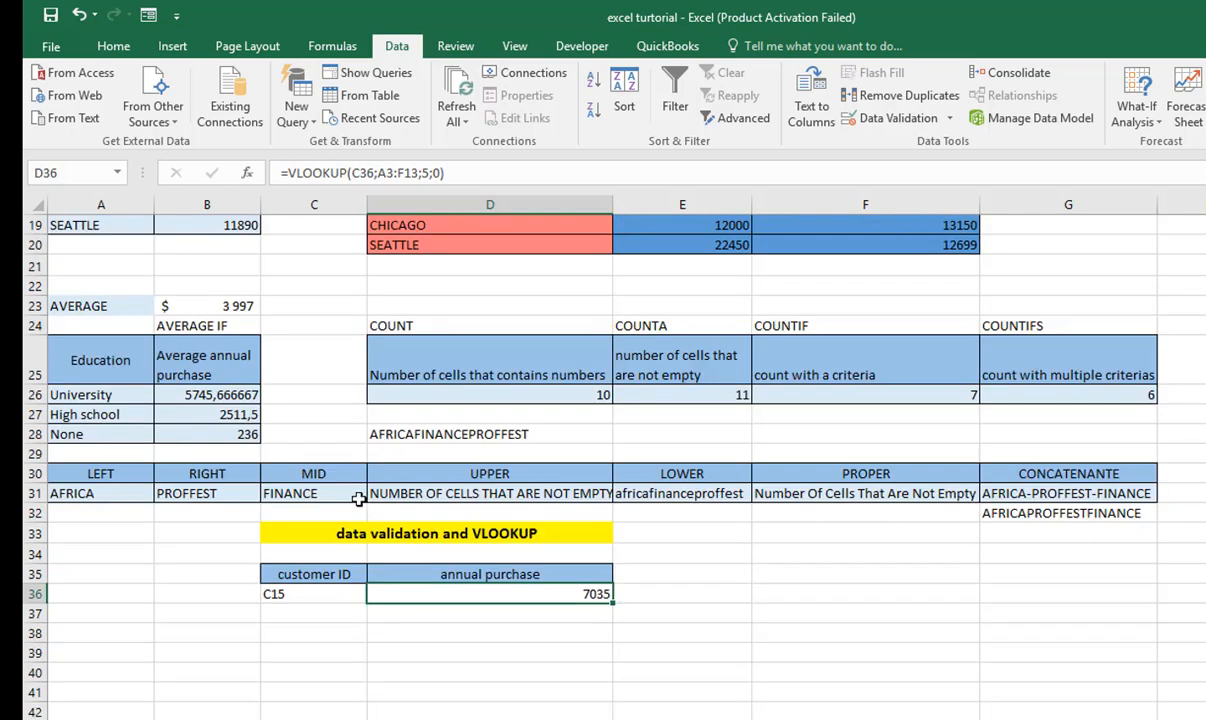
- Review C36's selected customer ID and highlight the source customer IDs in A3:A13 of the report table
{"action": "left_click", "coordinate": [320, 596]}
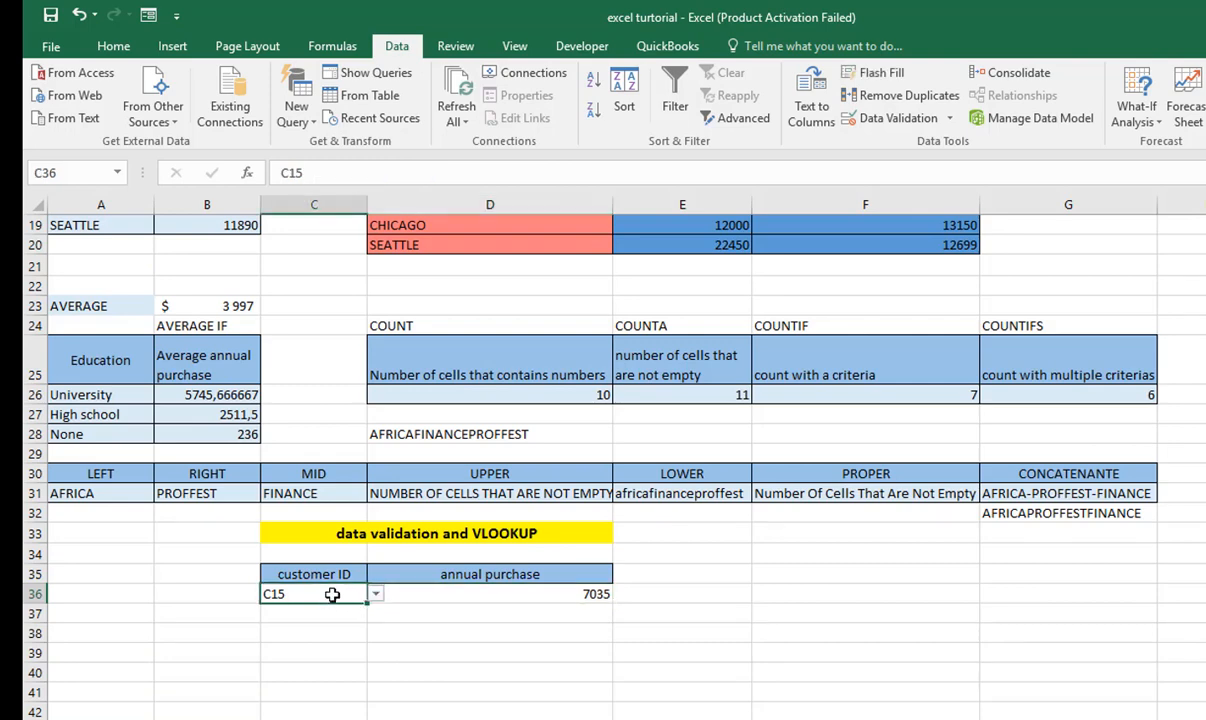
{"action": "scroll", "coordinate": [332, 595], "scroll_direction": "up", "scroll_amount": 6}
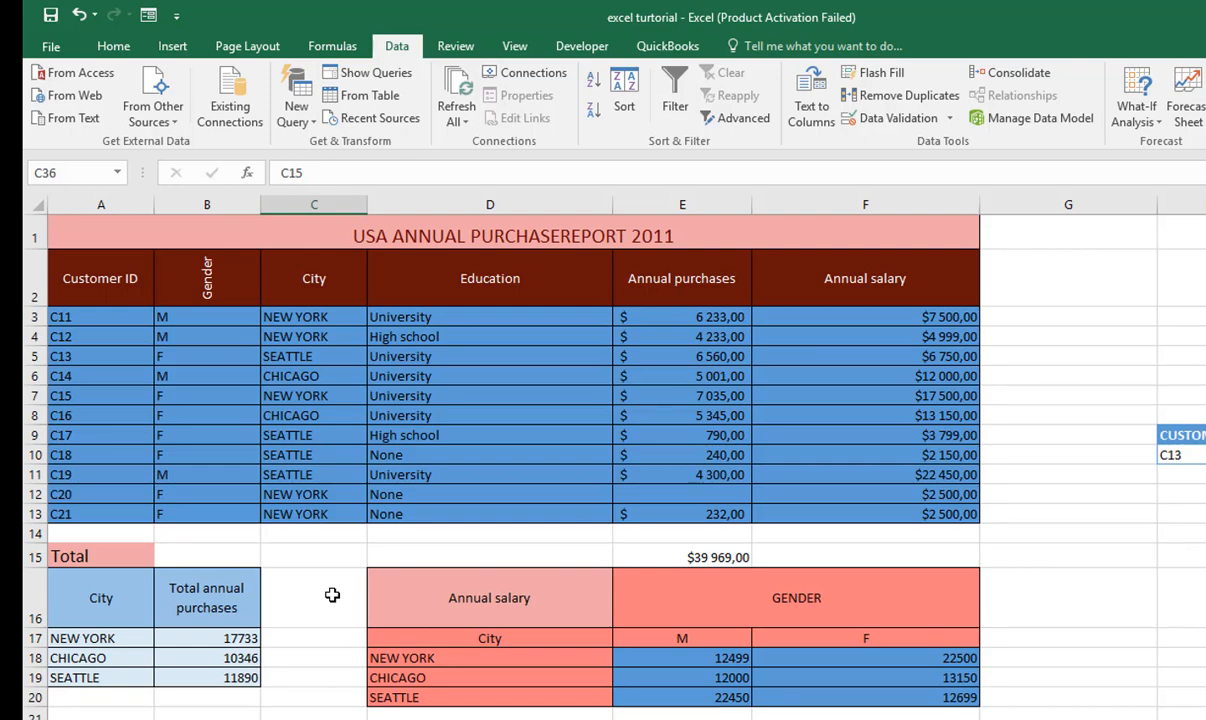
{"action": "left_click_drag", "start_coordinate": [89, 316], "coordinate": [115, 510]}
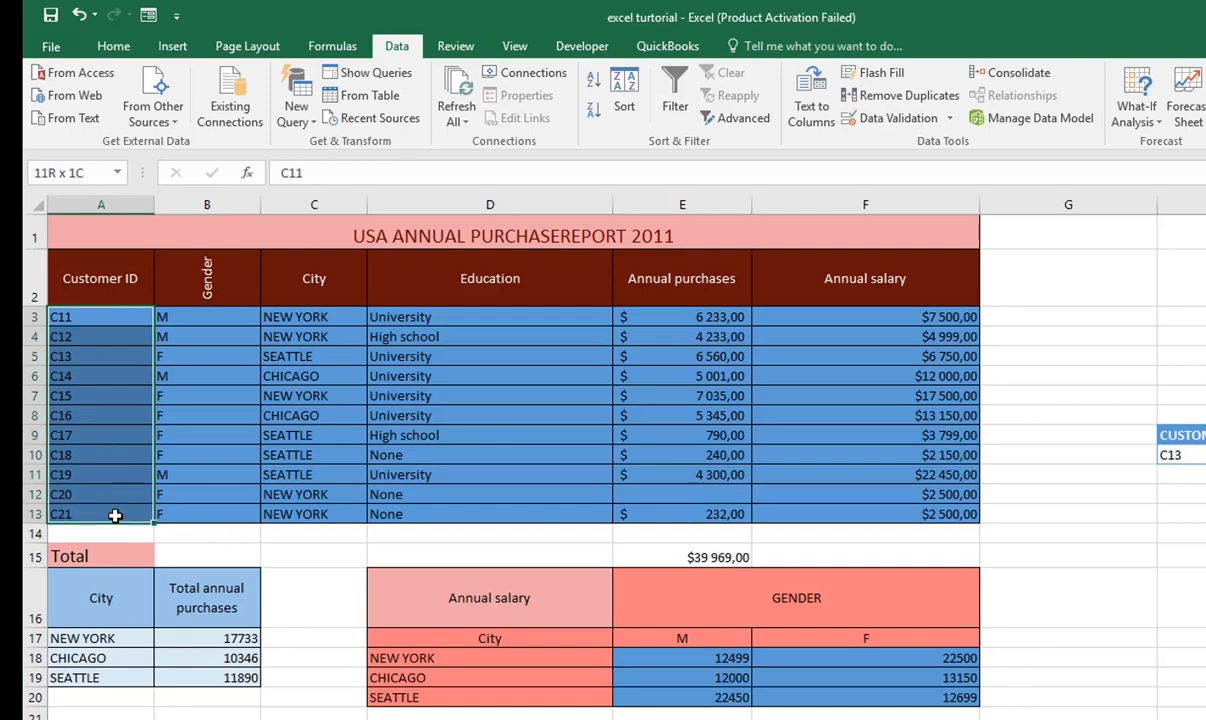
- Review the report data in A3:F13 and the education values in D3:D13 alongside the lookup block in C35:D36
{"action": "left_click_drag", "start_coordinate": [115, 515], "coordinate": [115, 515]}
{"action": "left_click_drag", "start_coordinate": [60, 316], "coordinate": [922, 513]}
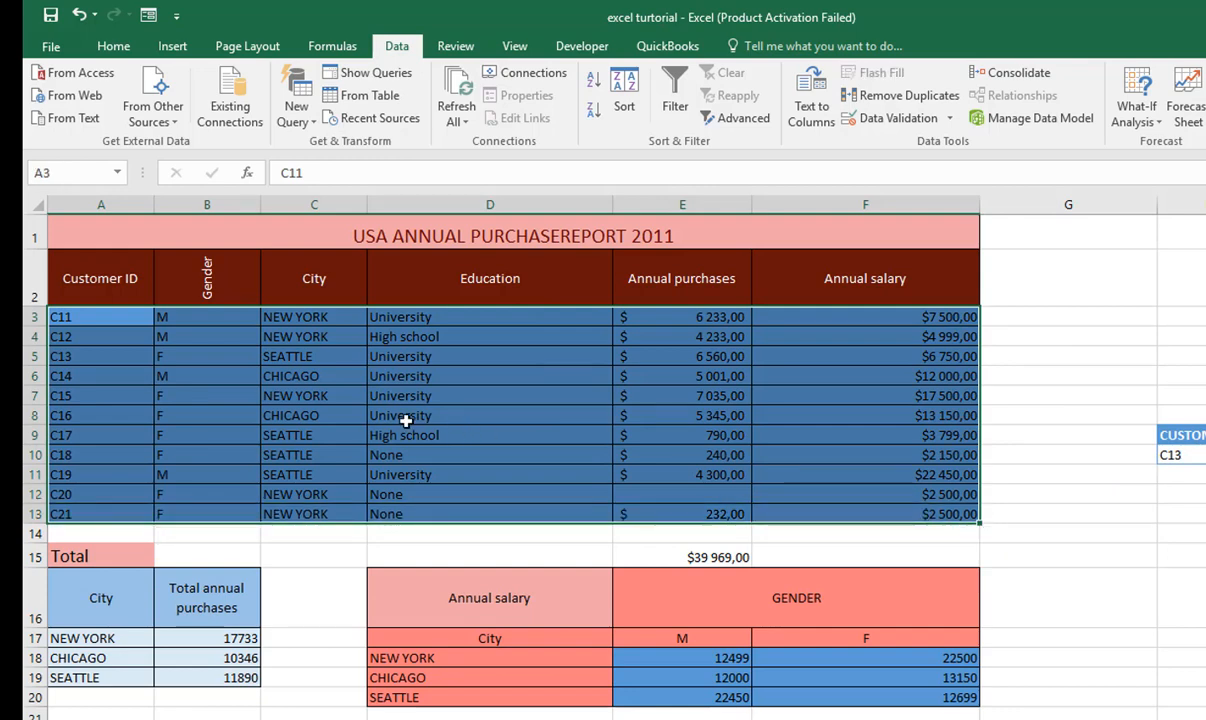
{"action": "scroll", "coordinate": [420, 396], "scroll_direction": "down", "scroll_amount": 7}
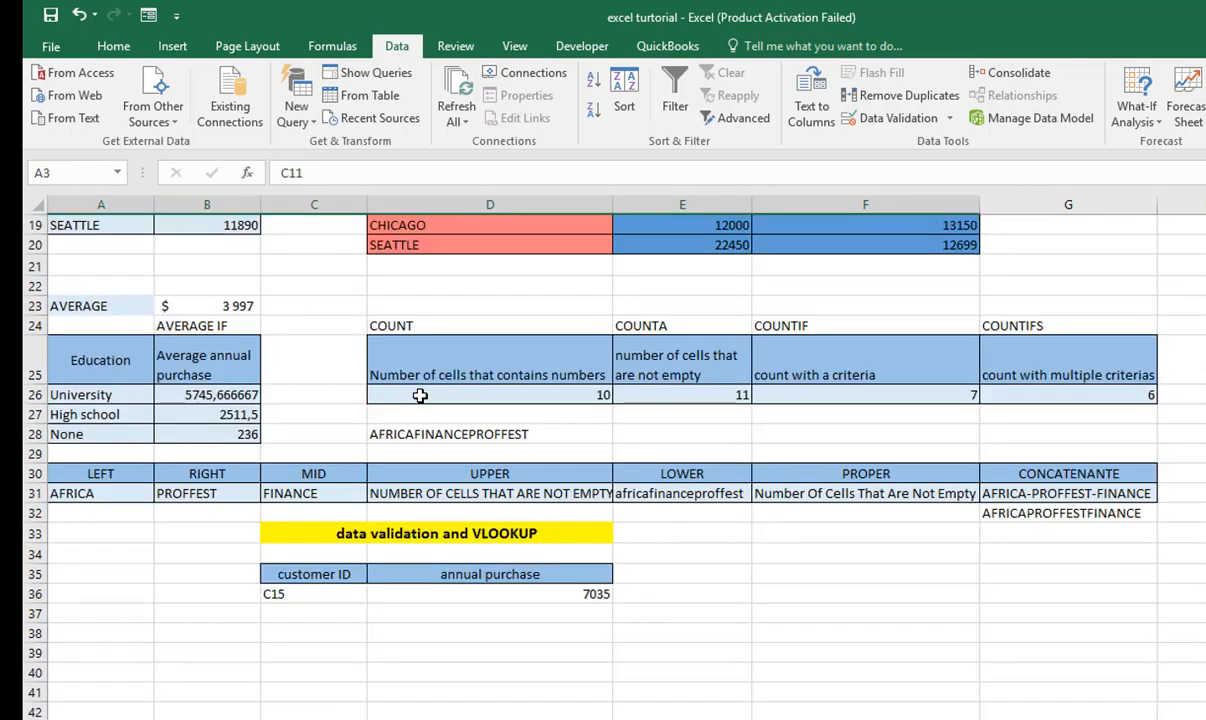
{"action": "left_click", "coordinate": [341, 513]}
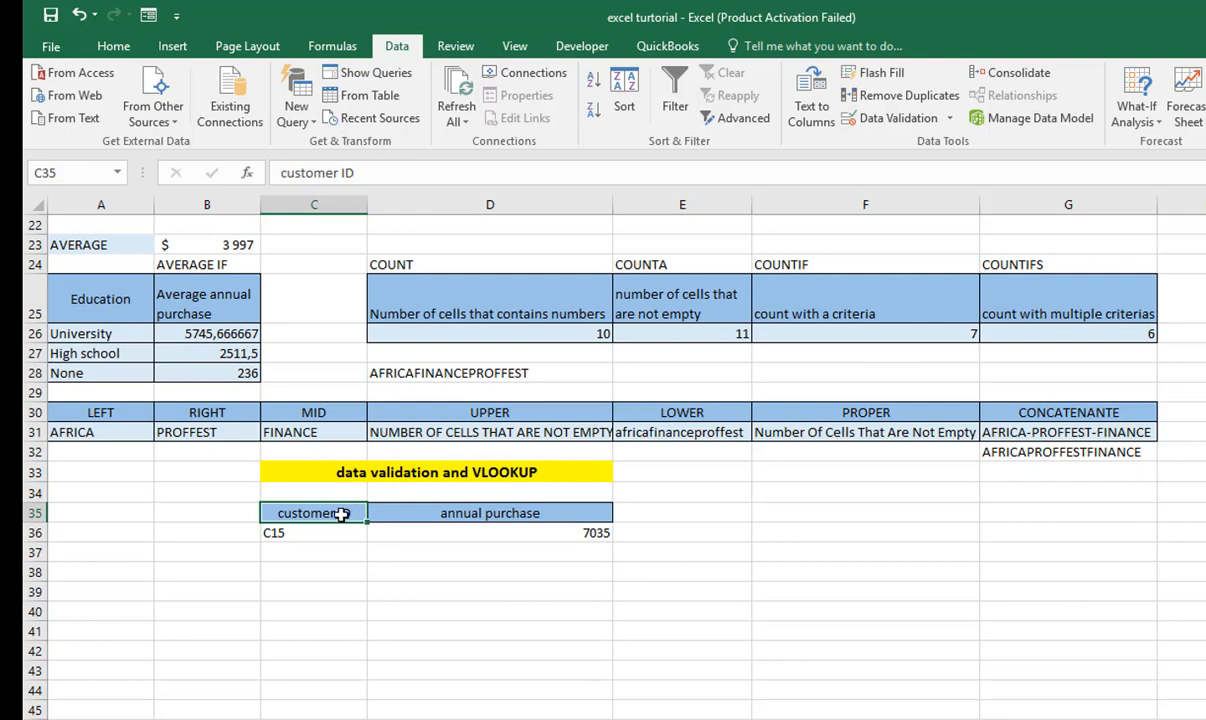
{"action": "scroll", "coordinate": [320, 510], "scroll_direction": "up", "scroll_amount": 7}
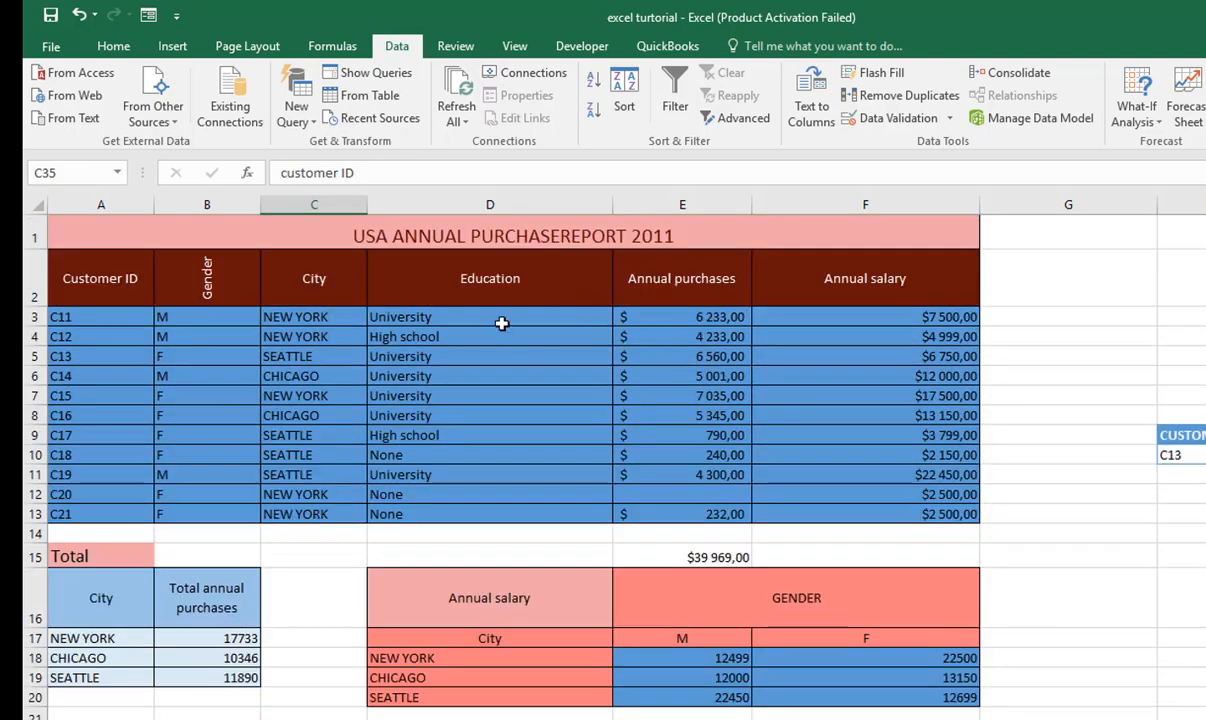
{"action": "left_click_drag", "start_coordinate": [502, 323], "coordinate": [505, 528]}
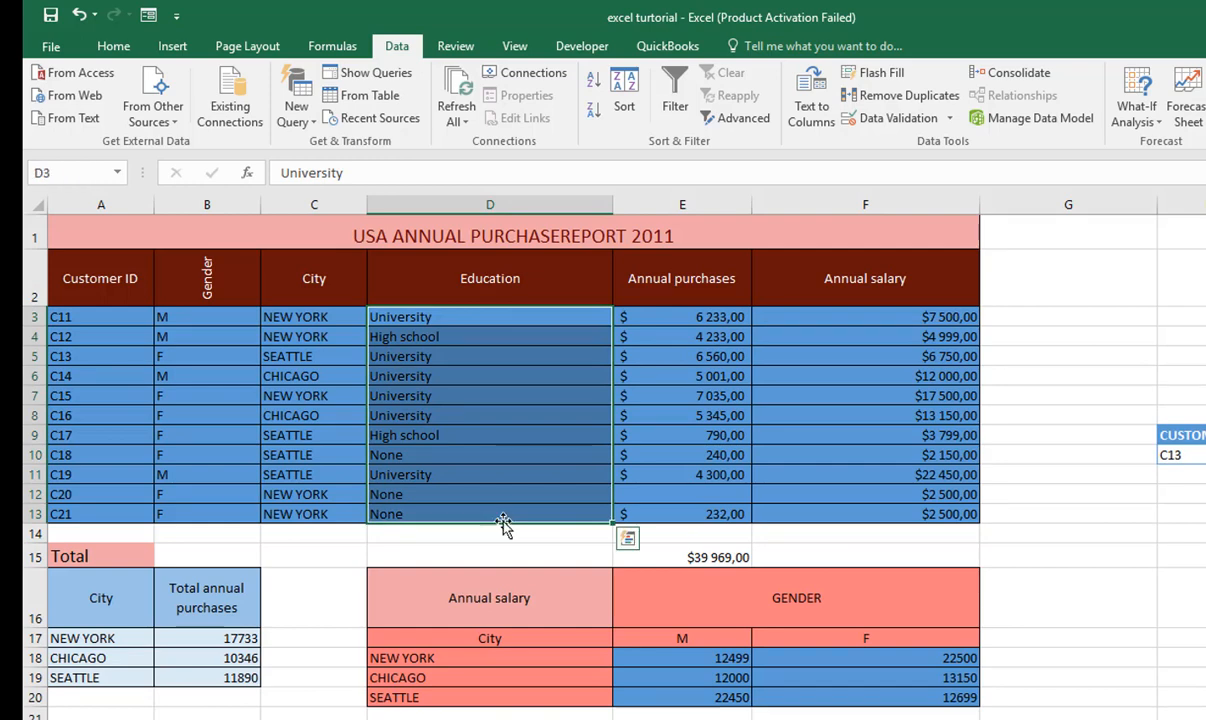
{"action": "scroll", "coordinate": [250, 452], "scroll_direction": "down", "scroll_amount": 7}
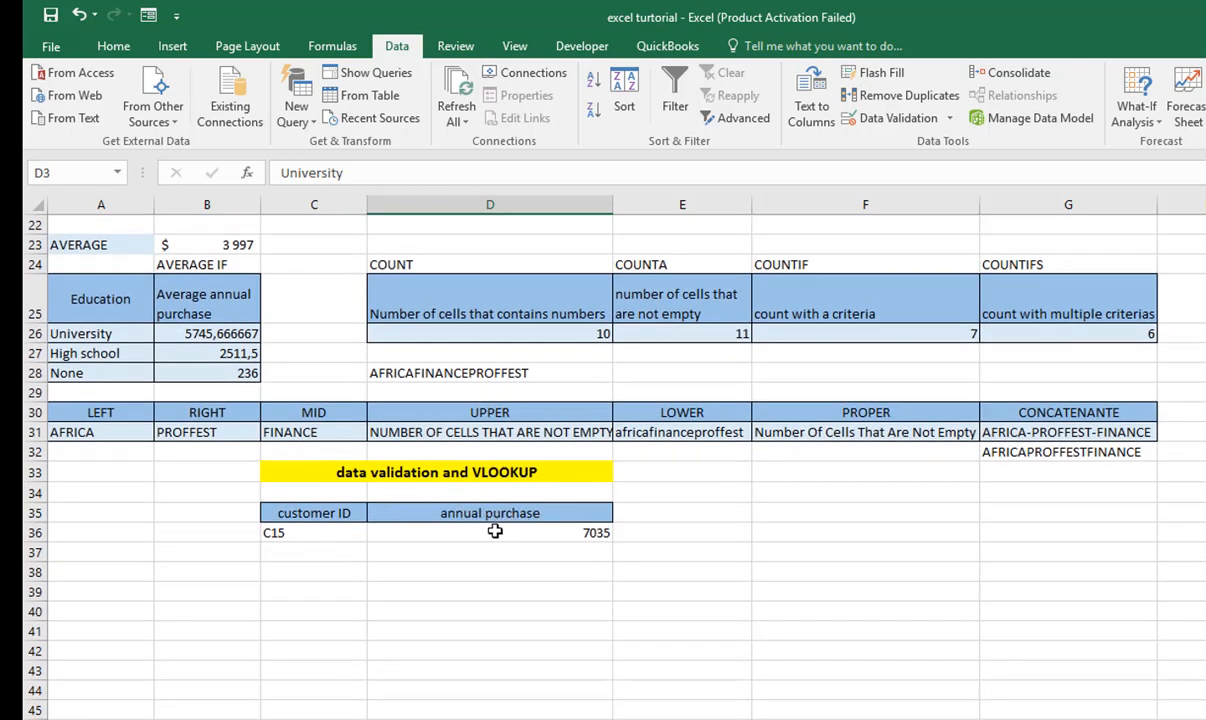
{"action": "scroll", "coordinate": [250, 552], "scroll_direction": "up", "scroll_amount": 2}
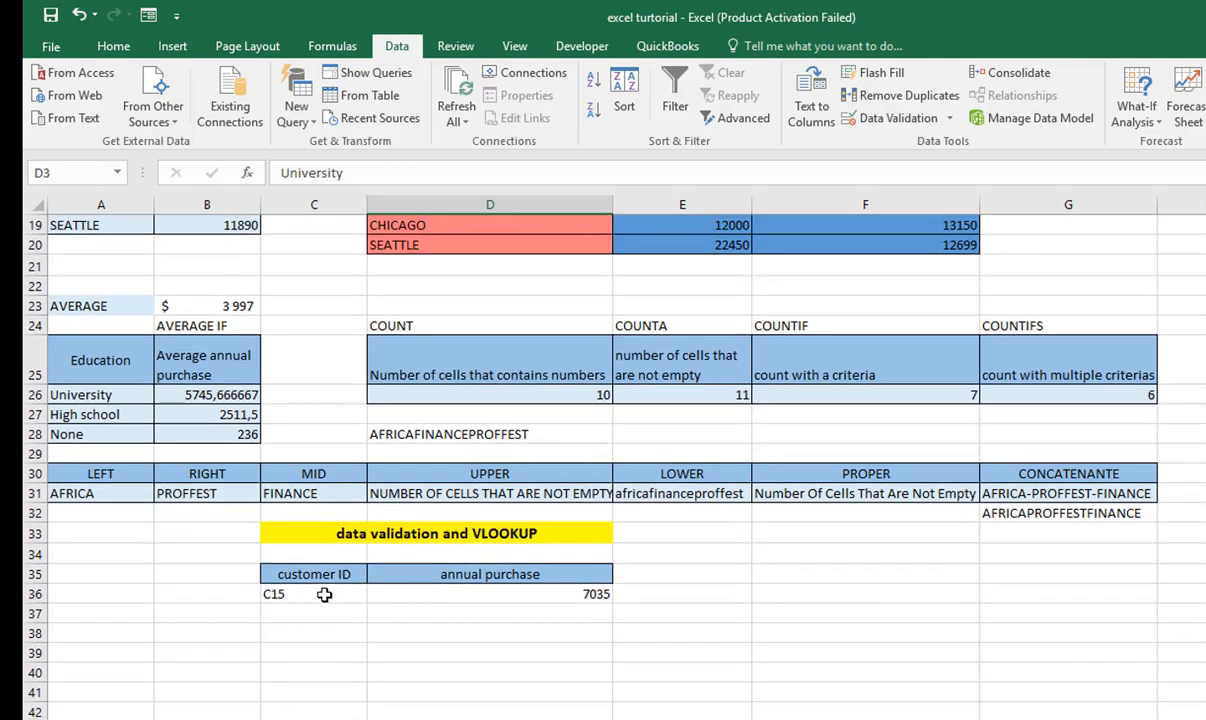
{"action": "scroll", "coordinate": [324, 595], "scroll_direction": "up", "scroll_amount": 5}
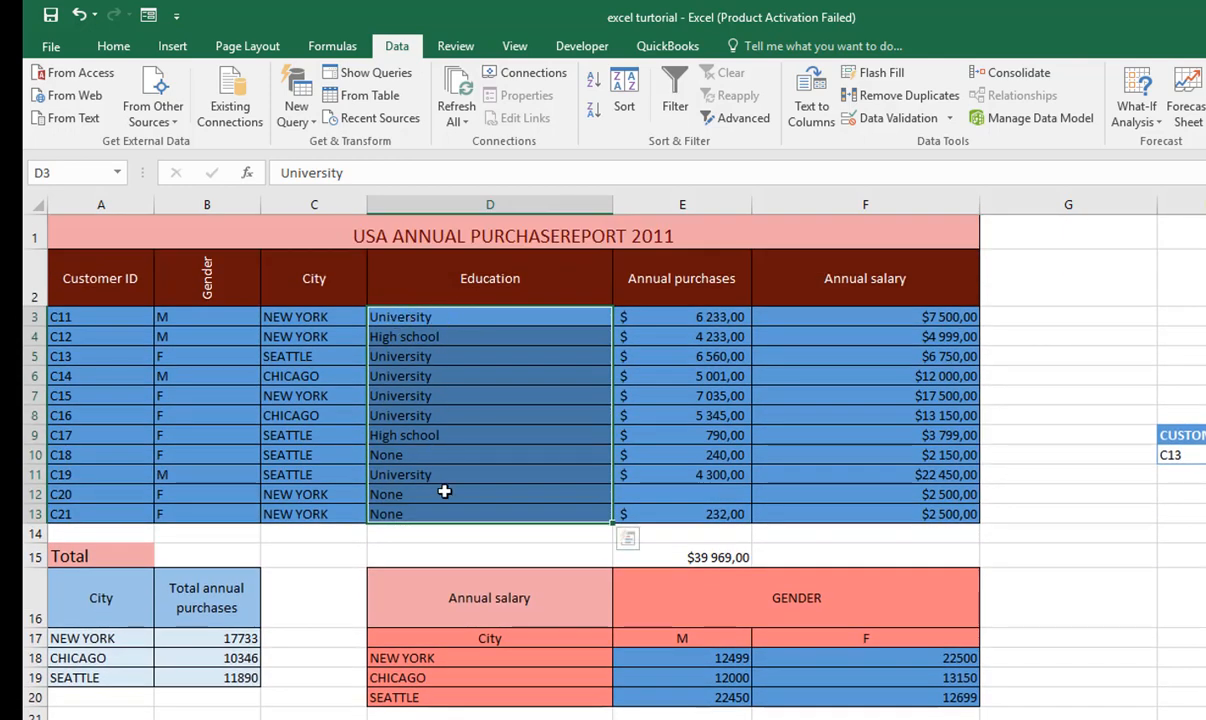
- Highlight the full VLOOKUP table range A3:F13 and compare it with the annual purchase lookup in row 36
{"action": "left_click_drag", "start_coordinate": [100, 317], "coordinate": [920, 503]}
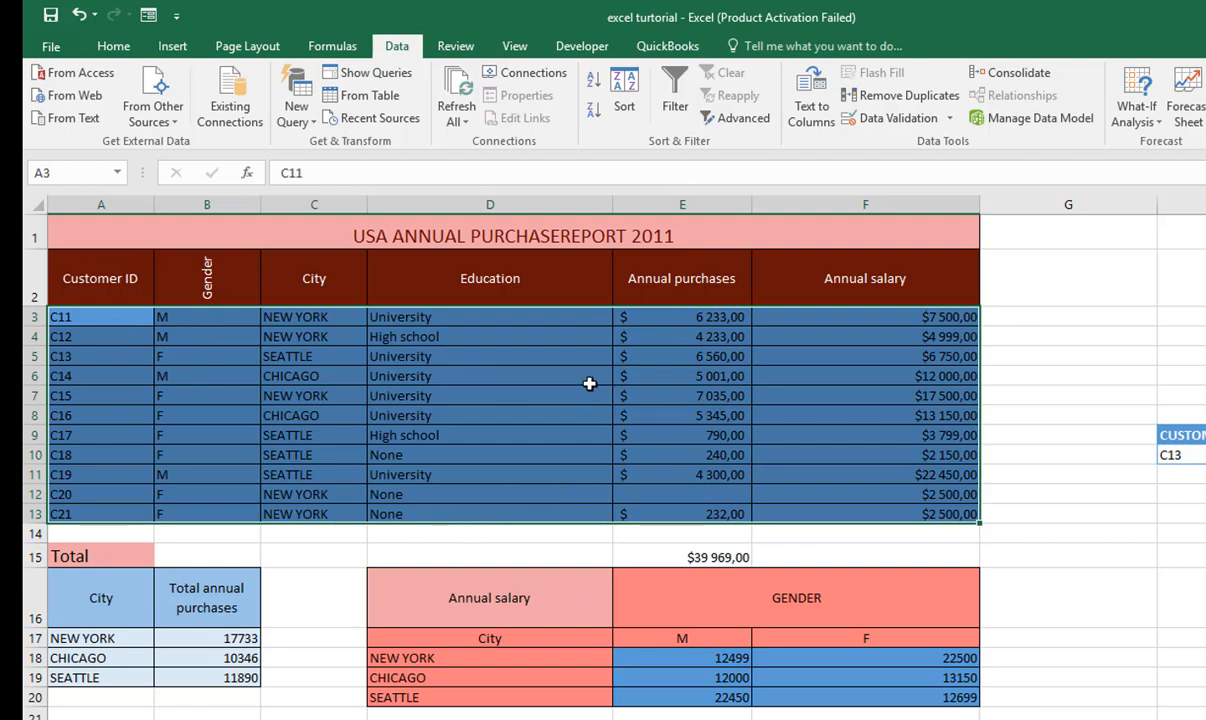
{"action": "scroll", "coordinate": [590, 384], "scroll_direction": "down", "scroll_amount": 5}
{"action": "scroll", "coordinate": [590, 384], "scroll_direction": "up", "scroll_amount": 5}
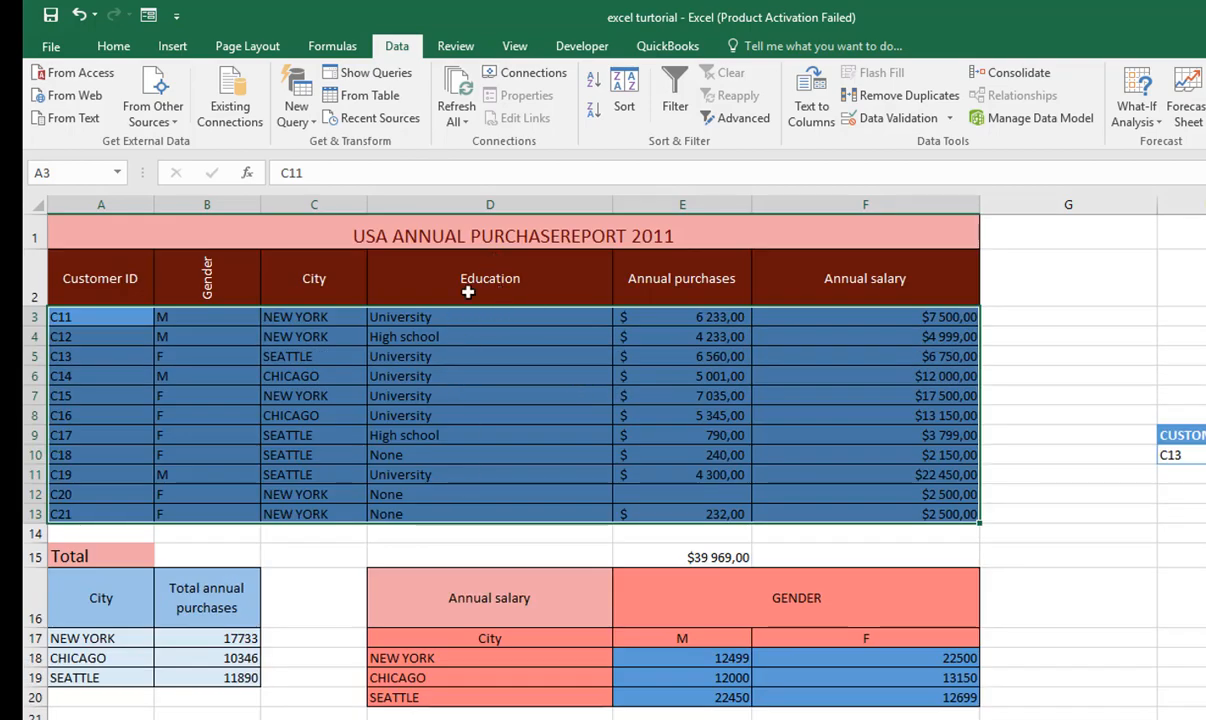
{"action": "scroll", "coordinate": [463, 504], "scroll_direction": "down", "scroll_amount": 7}
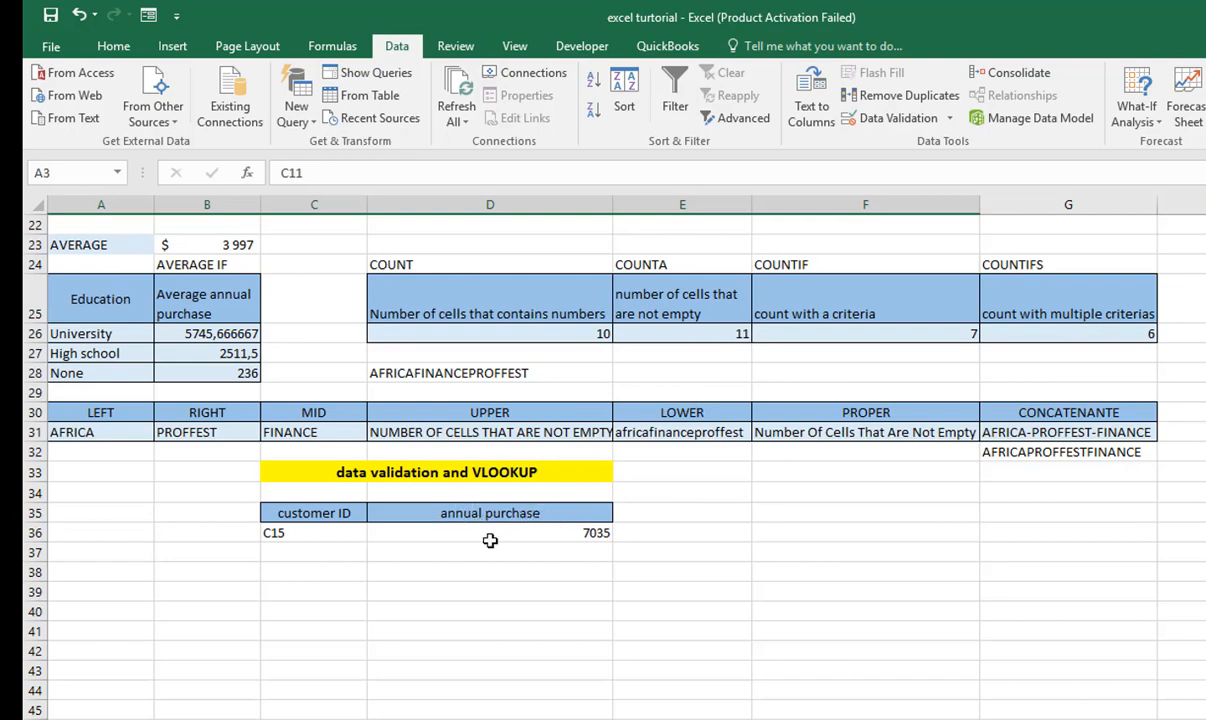
{"action": "scroll", "coordinate": [485, 540], "scroll_direction": "up", "scroll_amount": 7}
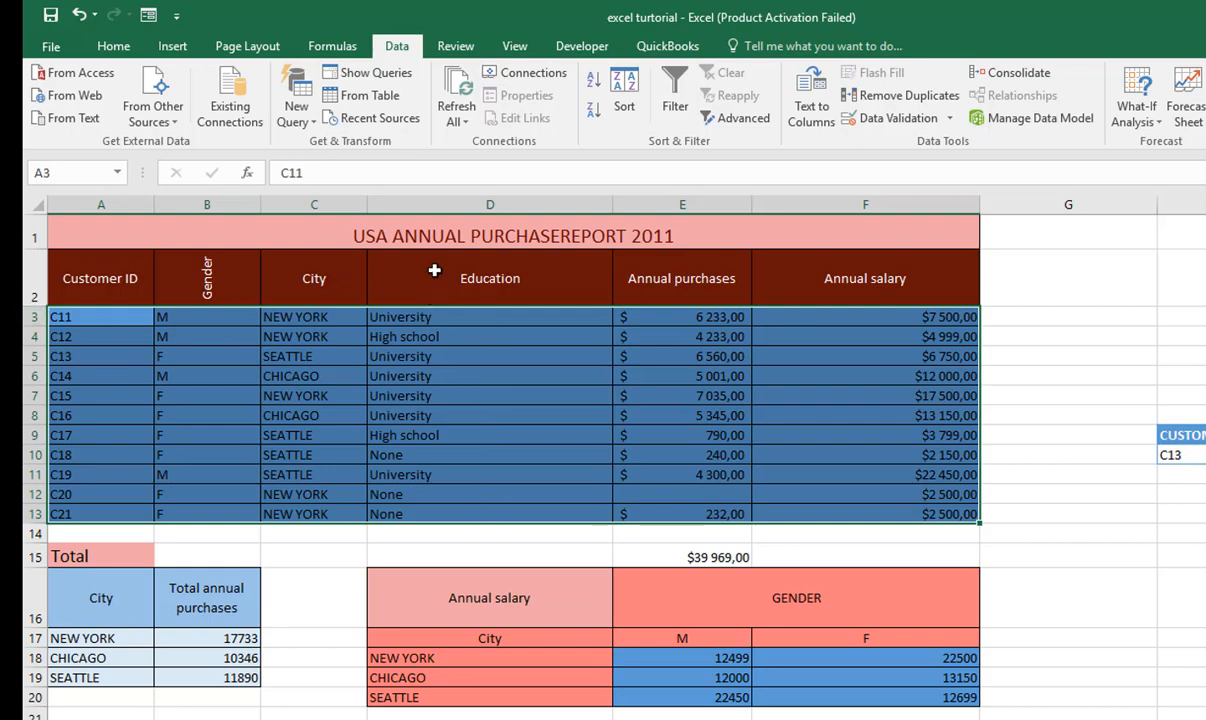
- Examine the Customer ID header in A2 and the partial table ranges D3:F13 and C3:F13 against the customer ID lookup in C36
{"action": "left_click_drag", "start_coordinate": [410, 270], "coordinate": [444, 507]}
{"action": "left_click", "coordinate": [86, 267]}
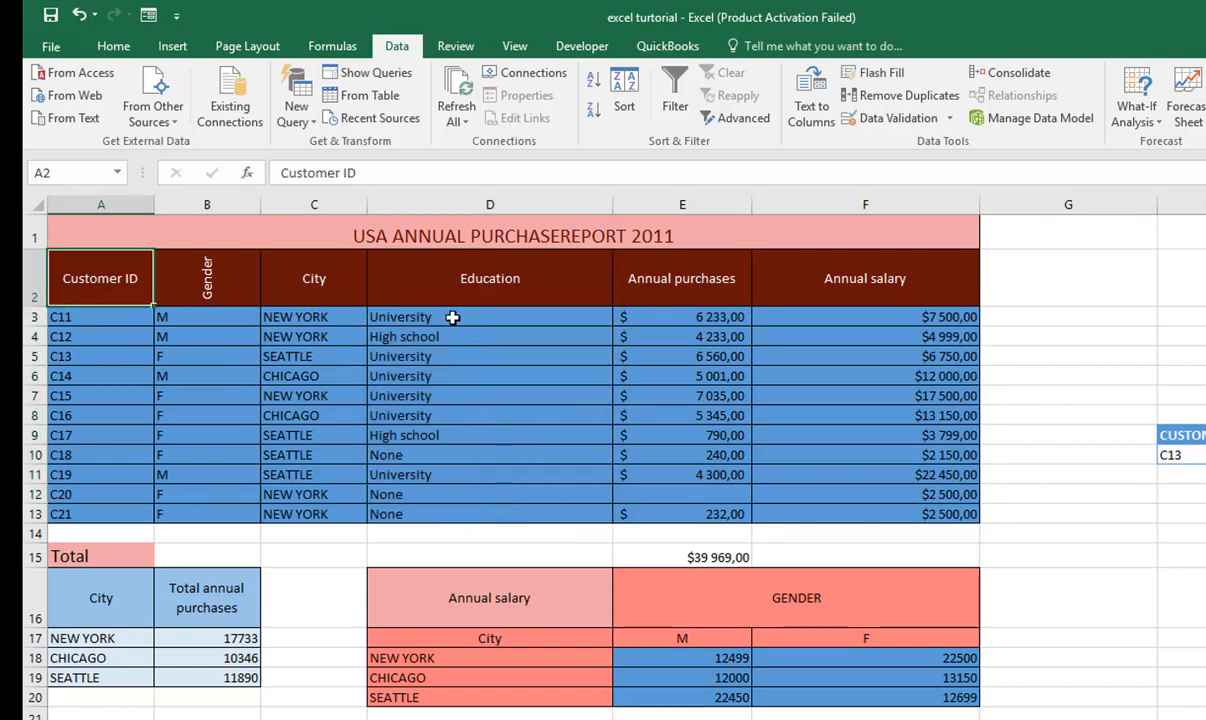
{"action": "left_click_drag", "start_coordinate": [452, 316], "coordinate": [883, 517]}
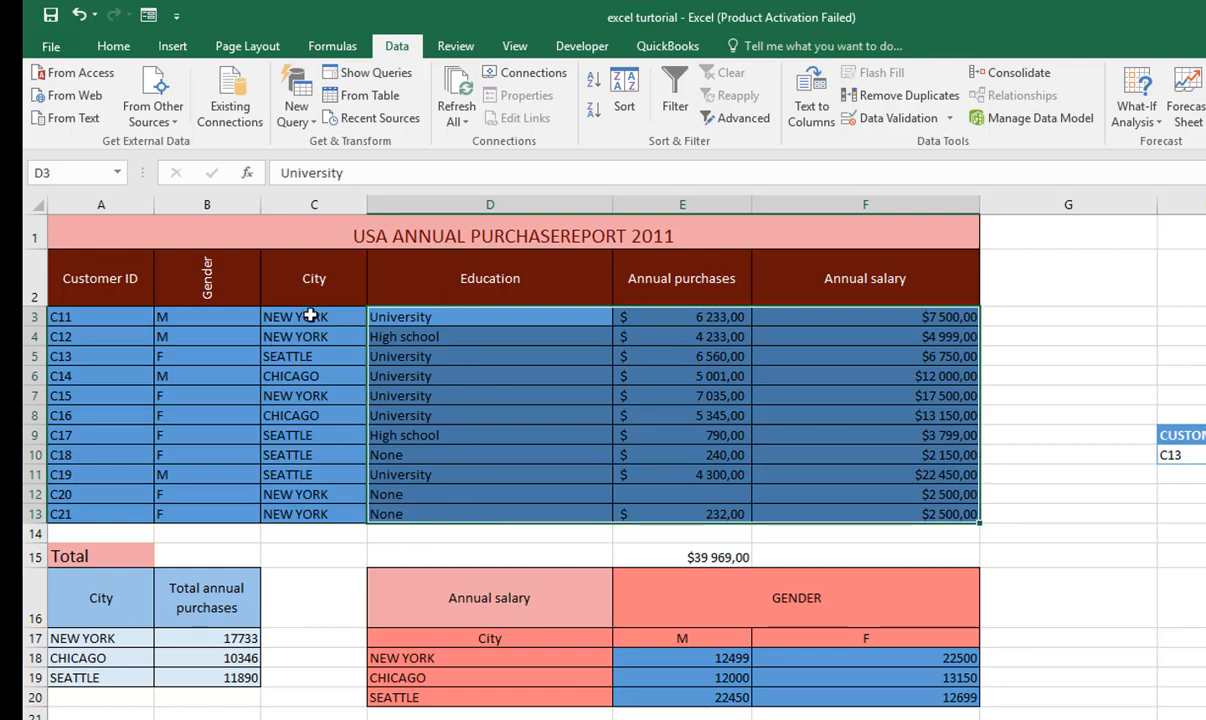
{"action": "left_click_drag", "start_coordinate": [296, 314], "coordinate": [889, 505]}
{"action": "scroll", "coordinate": [525, 580], "scroll_direction": "down", "scroll_amount": 7}
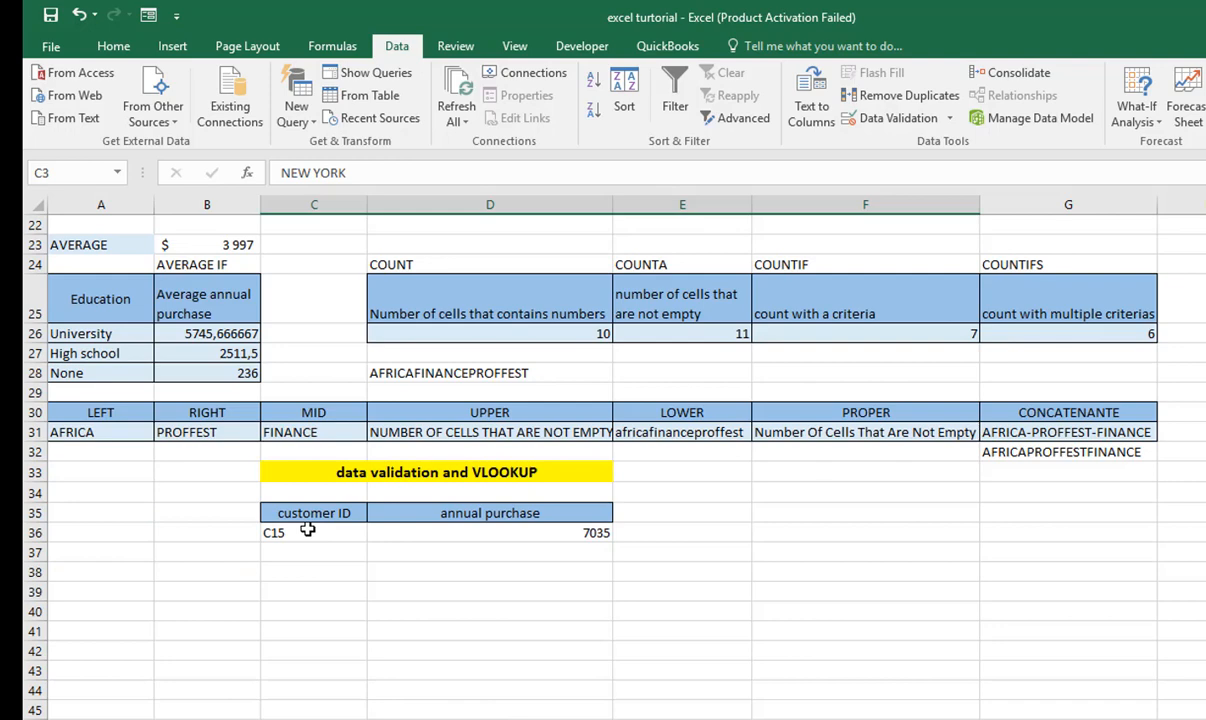
{"action": "scroll", "coordinate": [307, 530], "scroll_direction": "up", "scroll_amount": 7}
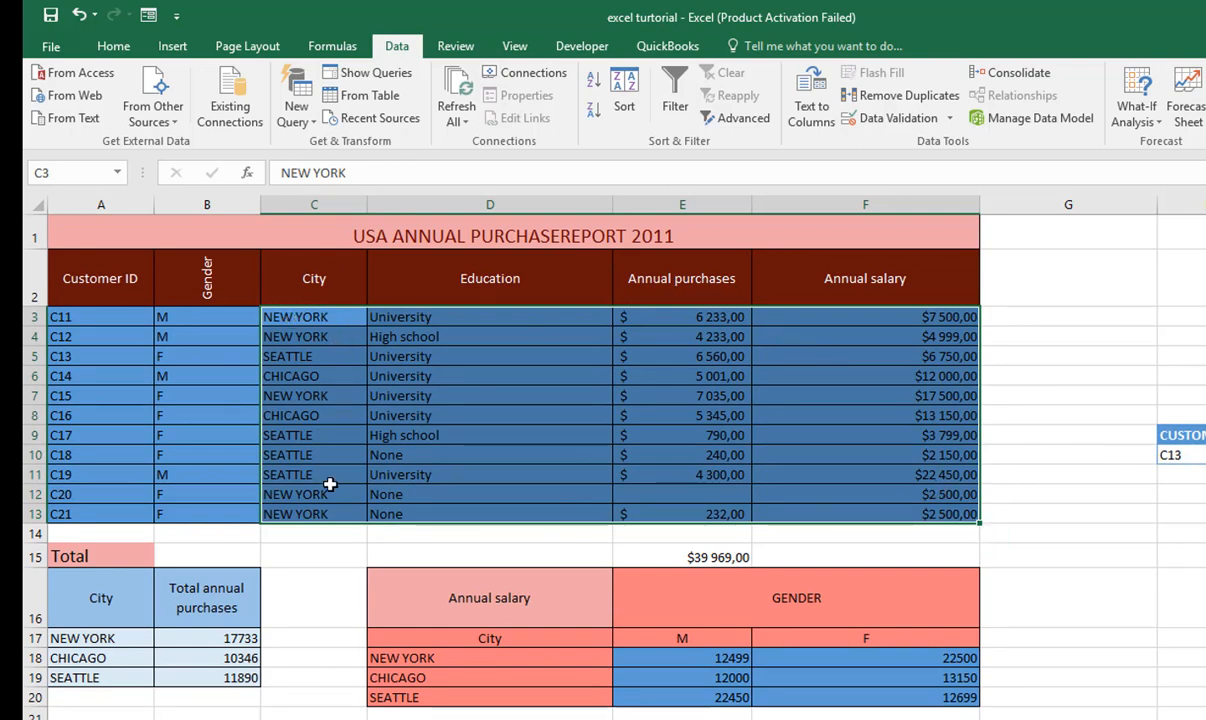
{"action": "scroll", "coordinate": [330, 484], "scroll_direction": "down", "scroll_amount": 6}
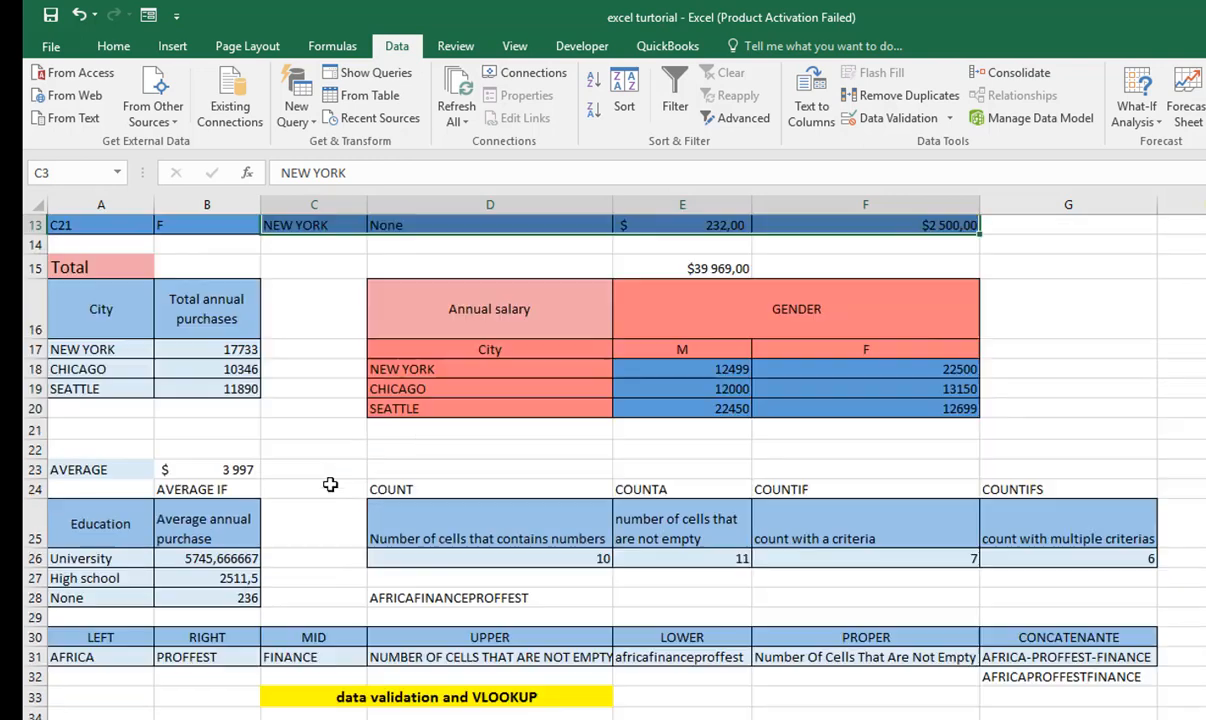